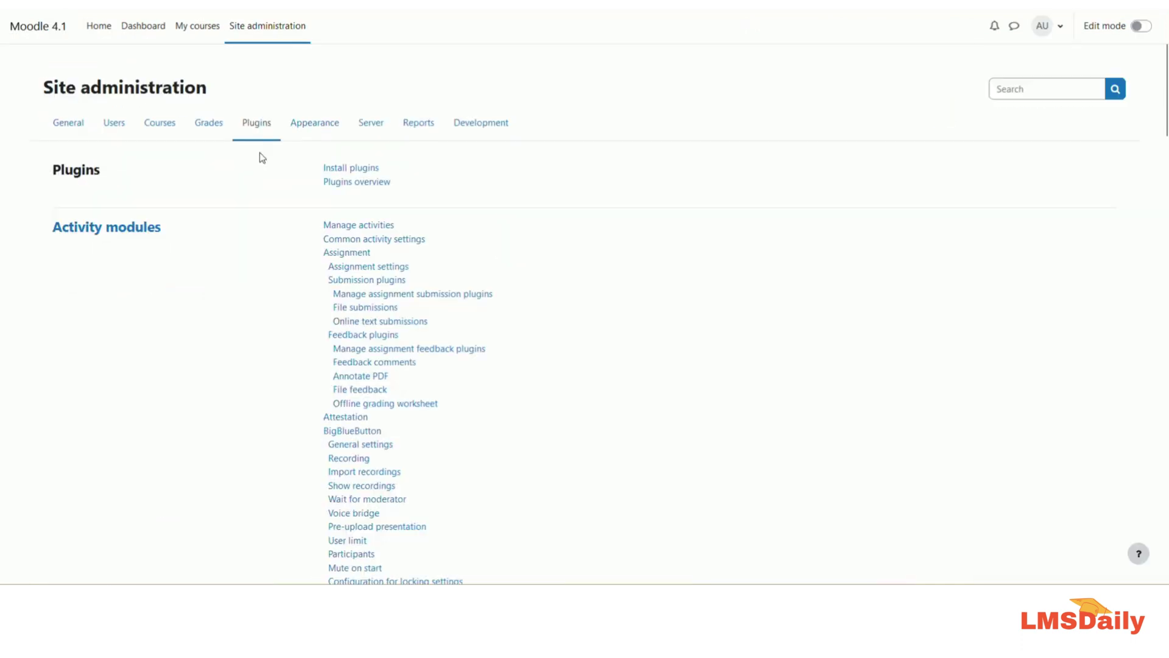
Step: After reviewing the Multi-Language Content (v2) plugin page, go to the local site's Site administration
left_click(250, 27)
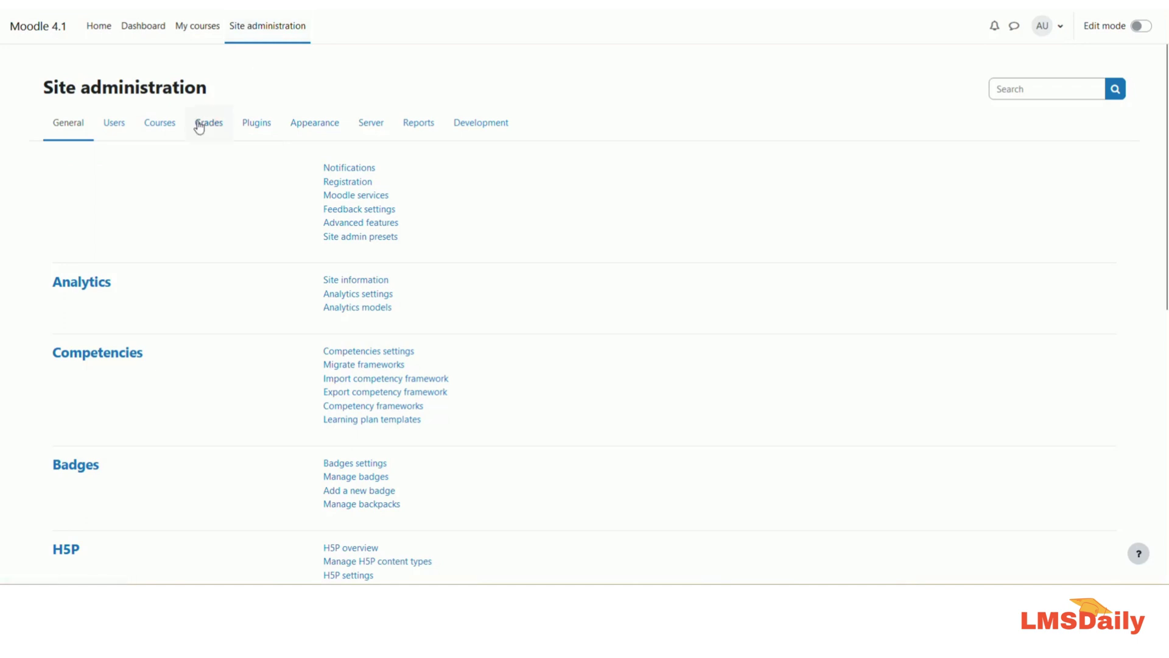
Step: From the Plugins section, go to Filters > Manage filters
left_click(255, 125)
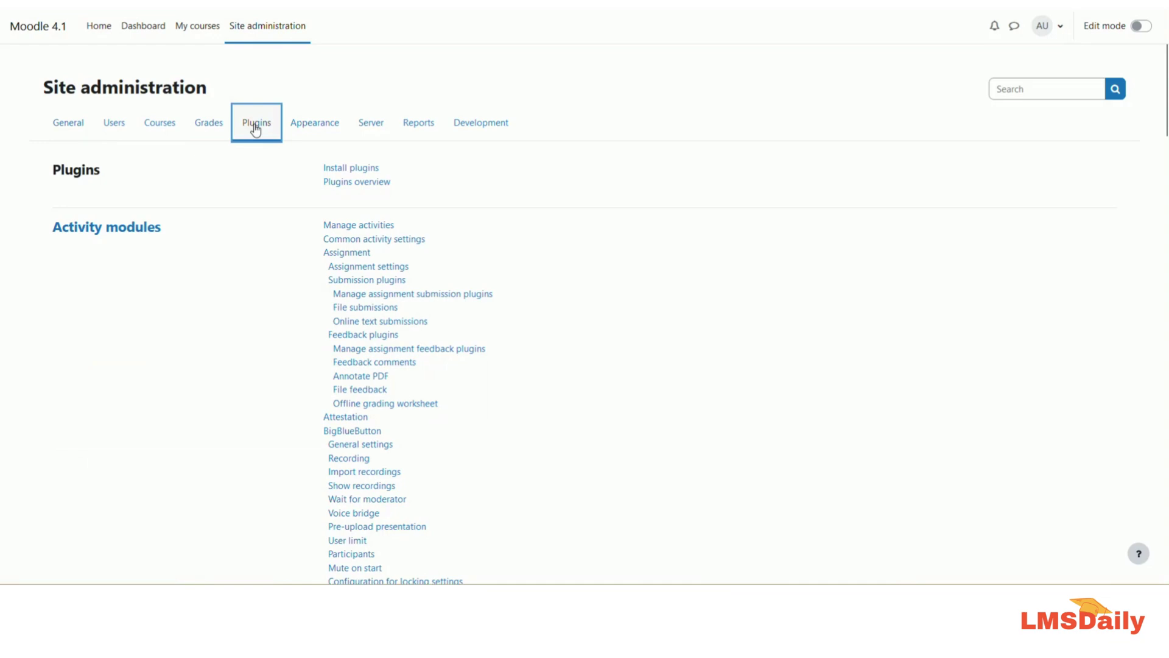
scroll(282, 326, "down", 7)
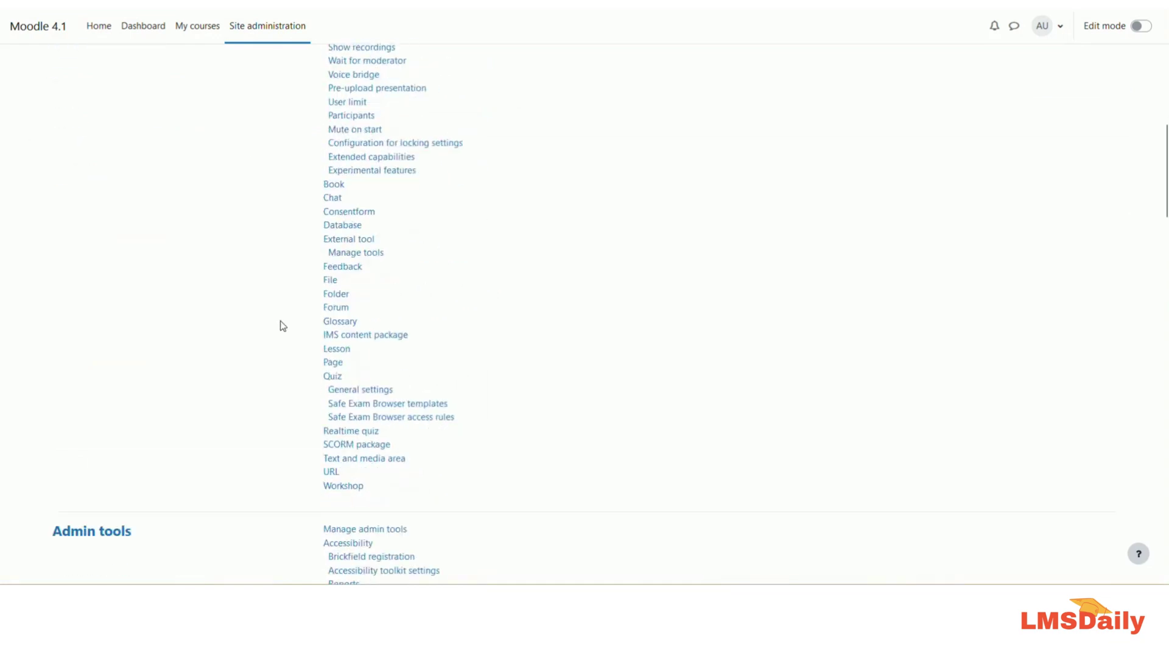
scroll(282, 325, "down", 16)
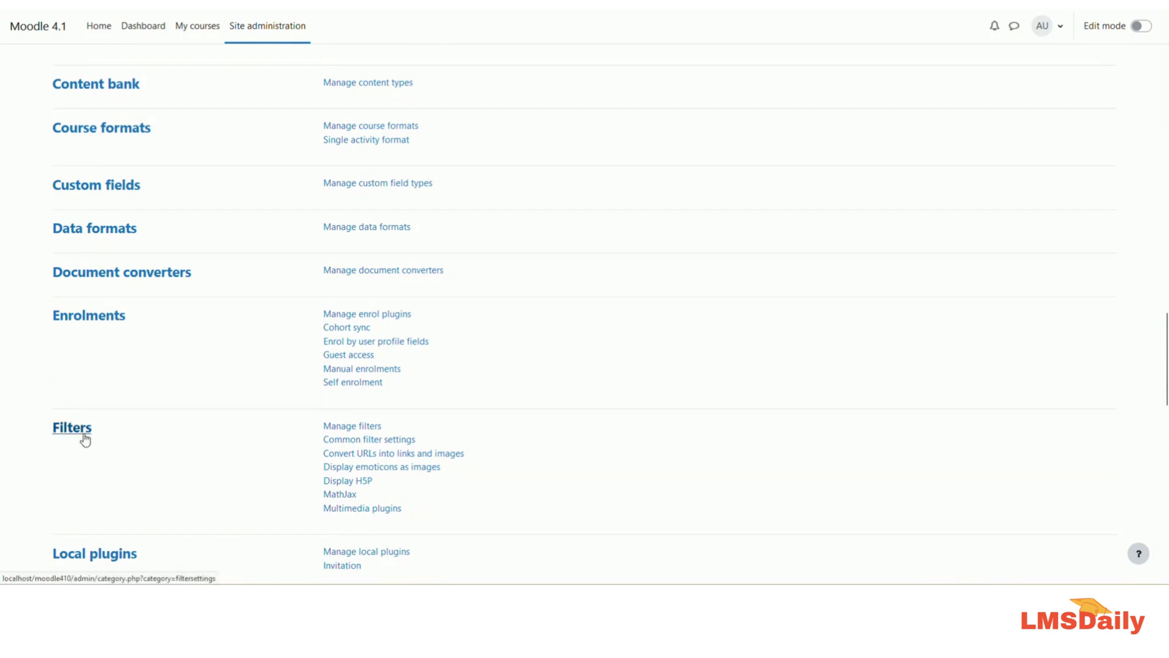
left_click(339, 426)
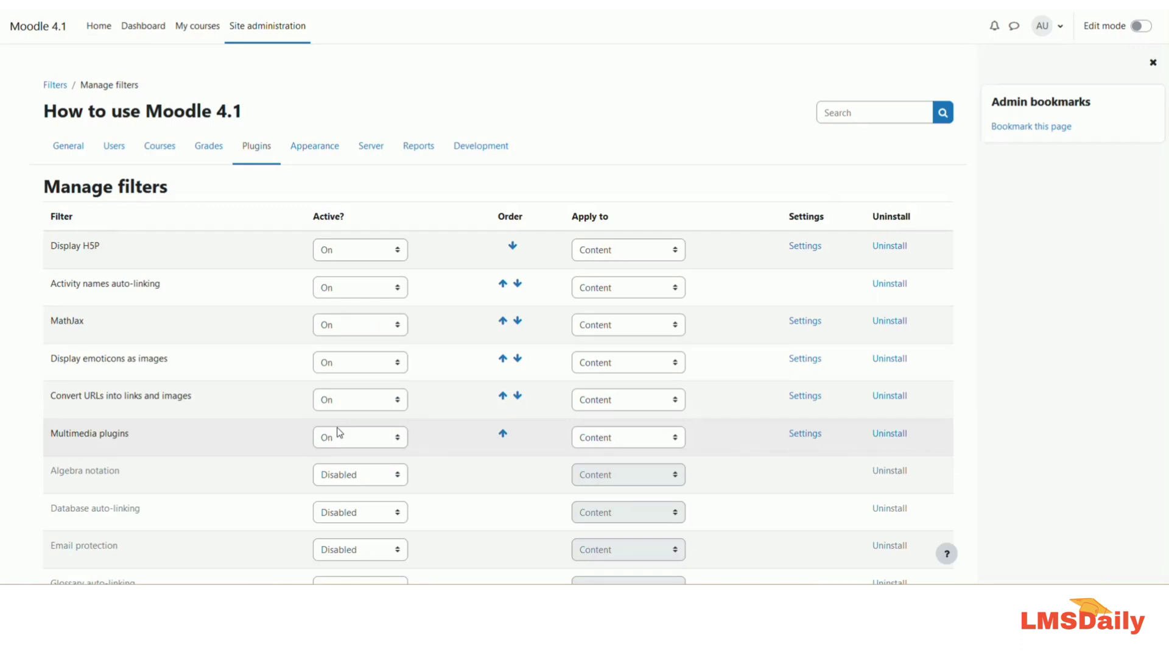
Step: Set the Multi-Language Content (v2) filter to On and apply it to content and headings
scroll(272, 308, "down", 4)
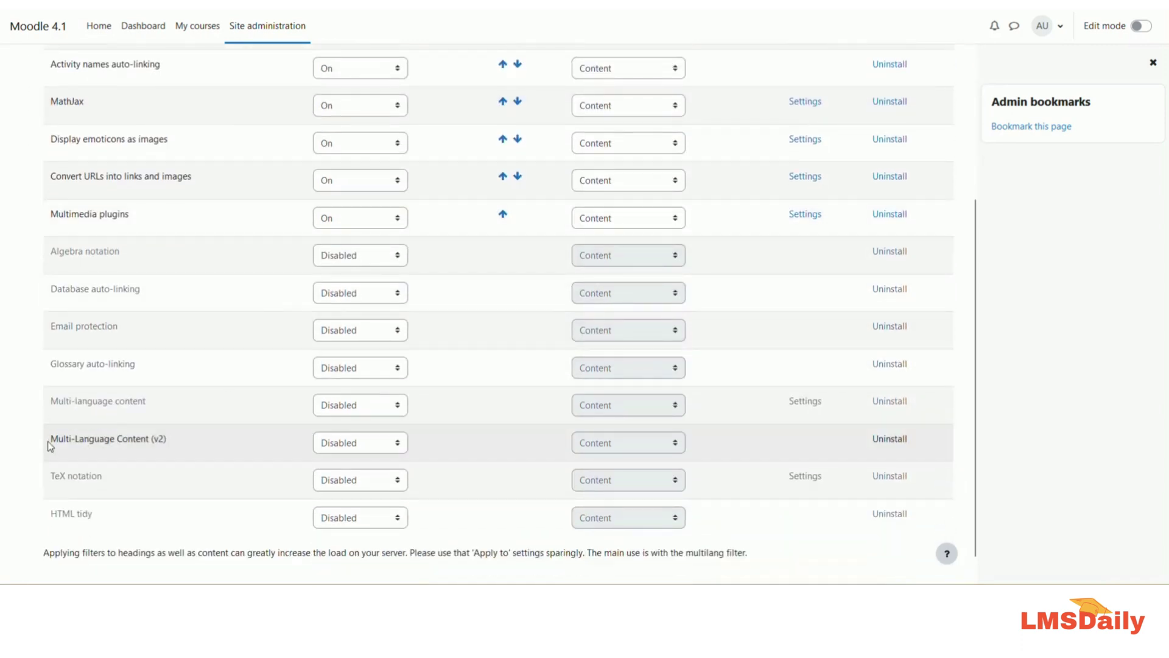
left_click_drag(49, 439, 165, 439)
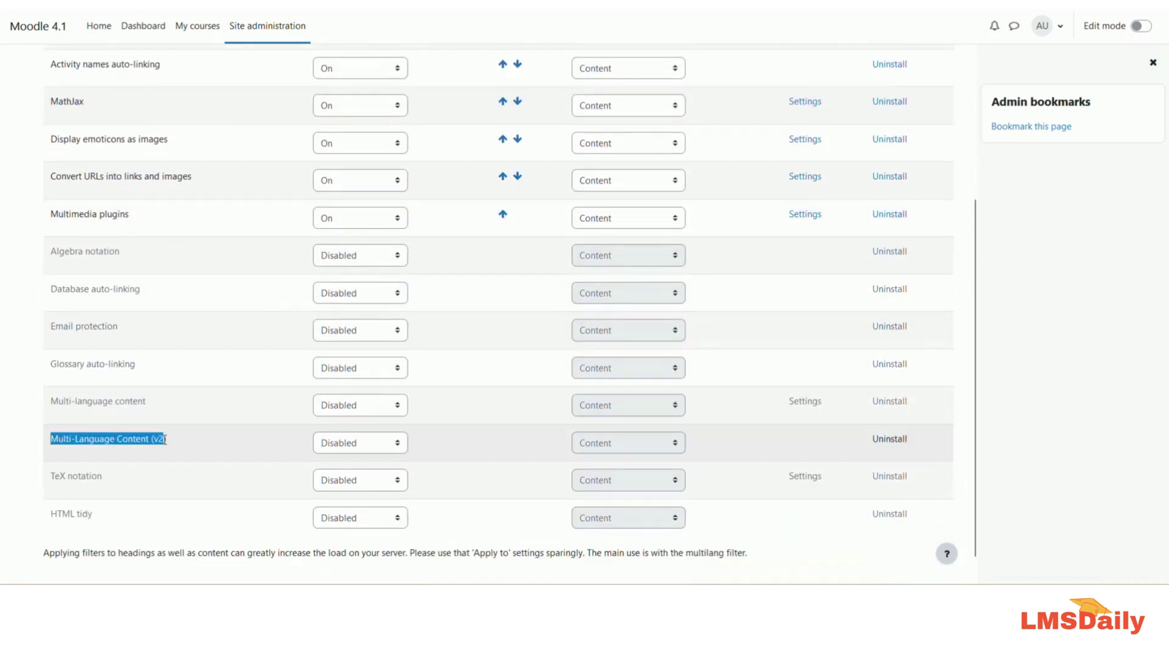
left_click(368, 449)
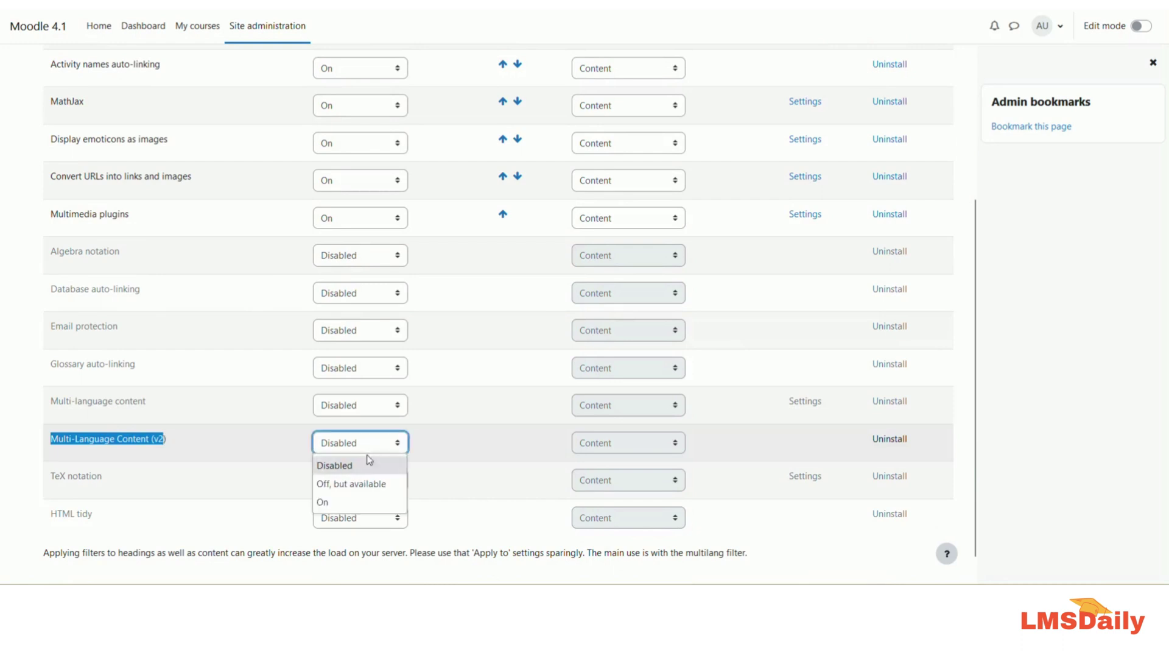
left_click(342, 503)
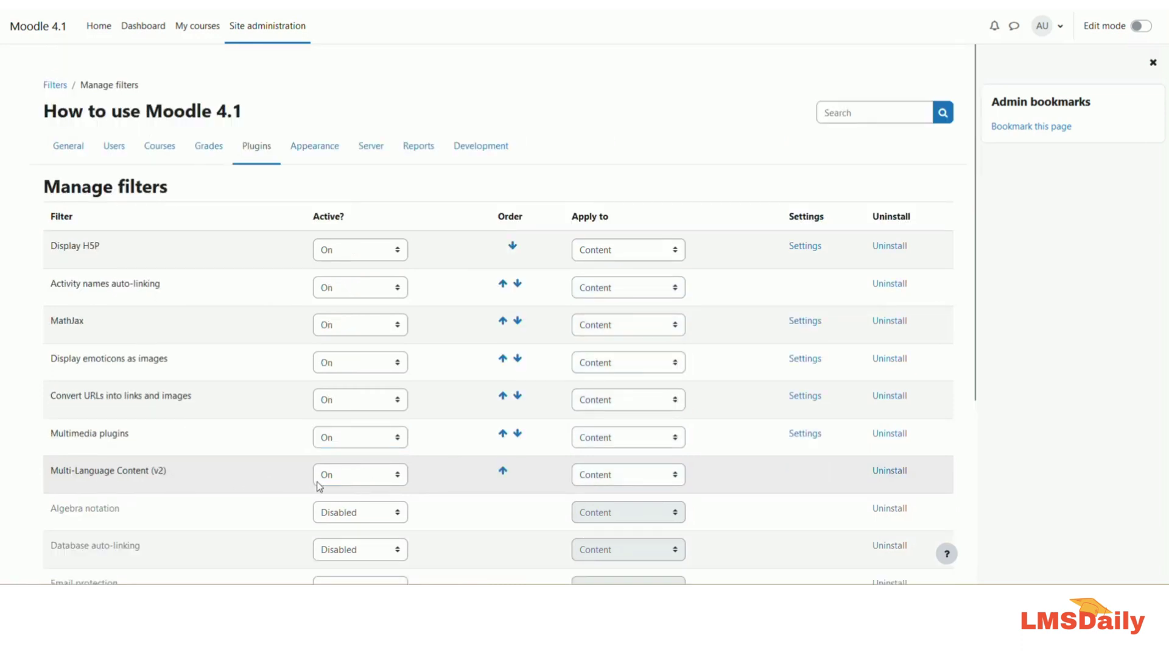
left_click(594, 474)
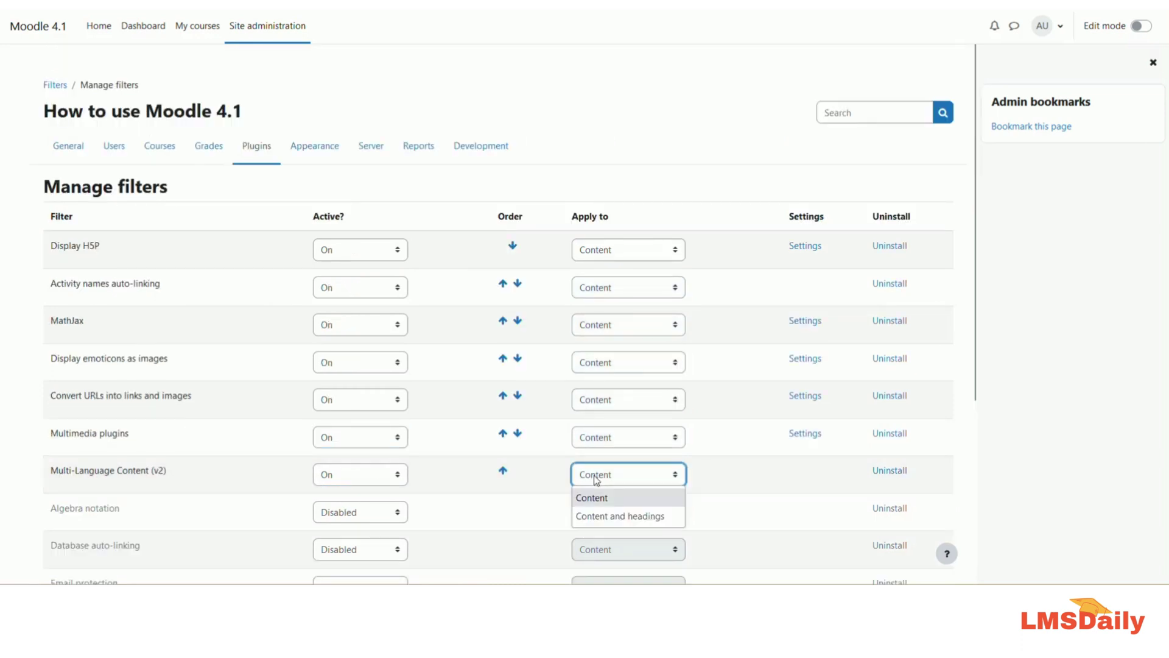
left_click(596, 514)
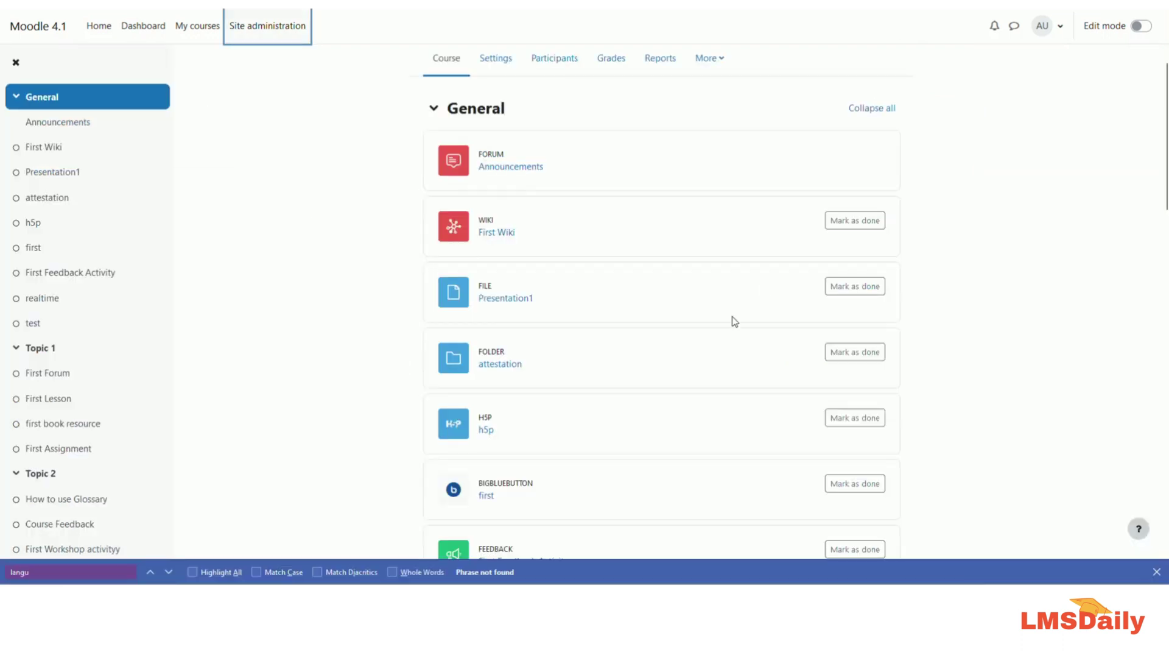
Step: Turn edit mode on and add a new Page activity to Topic 1 of Let's Moodle
left_click(1141, 28)
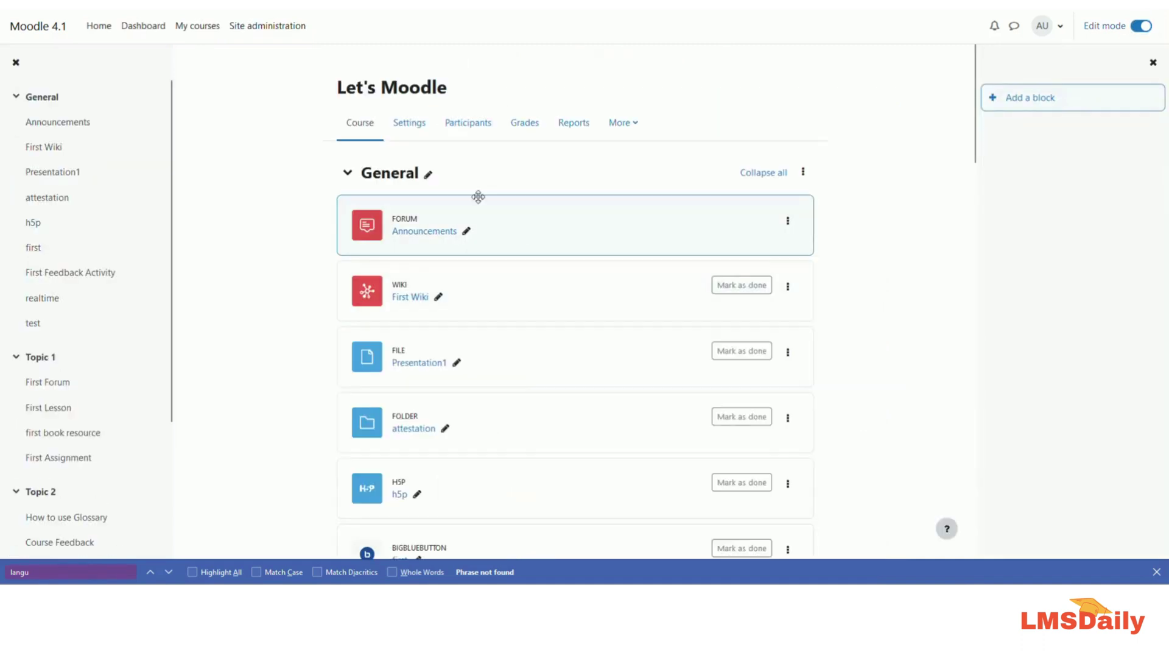
scroll(449, 307, "down", 5)
scroll(450, 309, "down", 13)
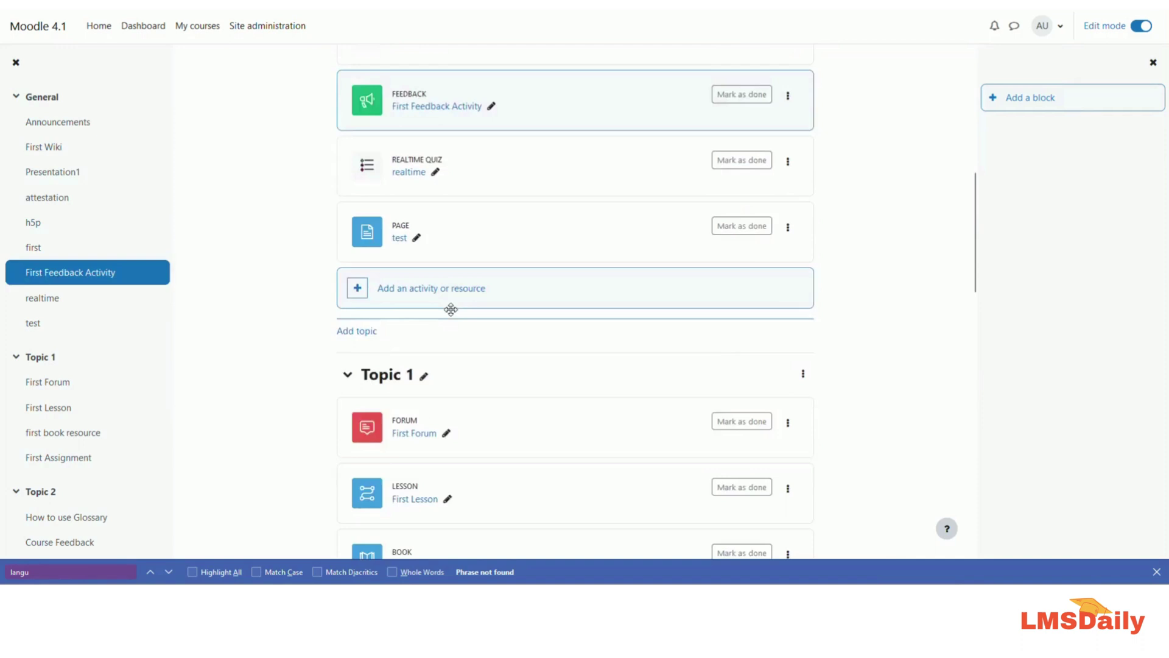
left_click(385, 236)
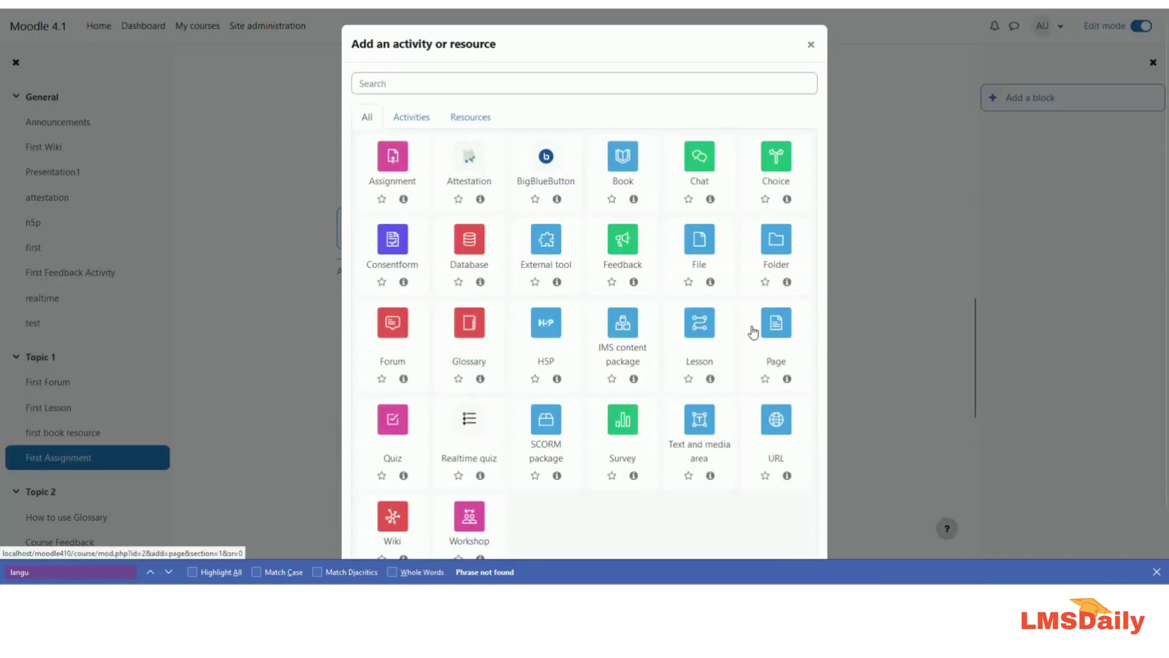
left_click(758, 339)
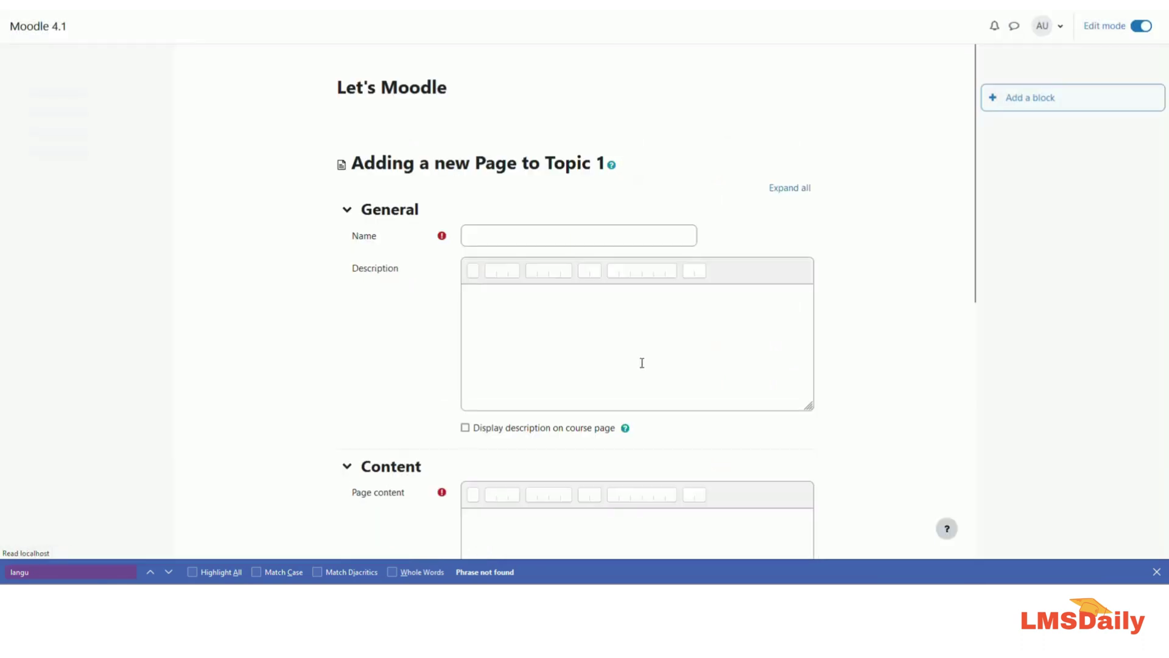
Step: Name the new page 'multilanguage filter test'
left_click(514, 237)
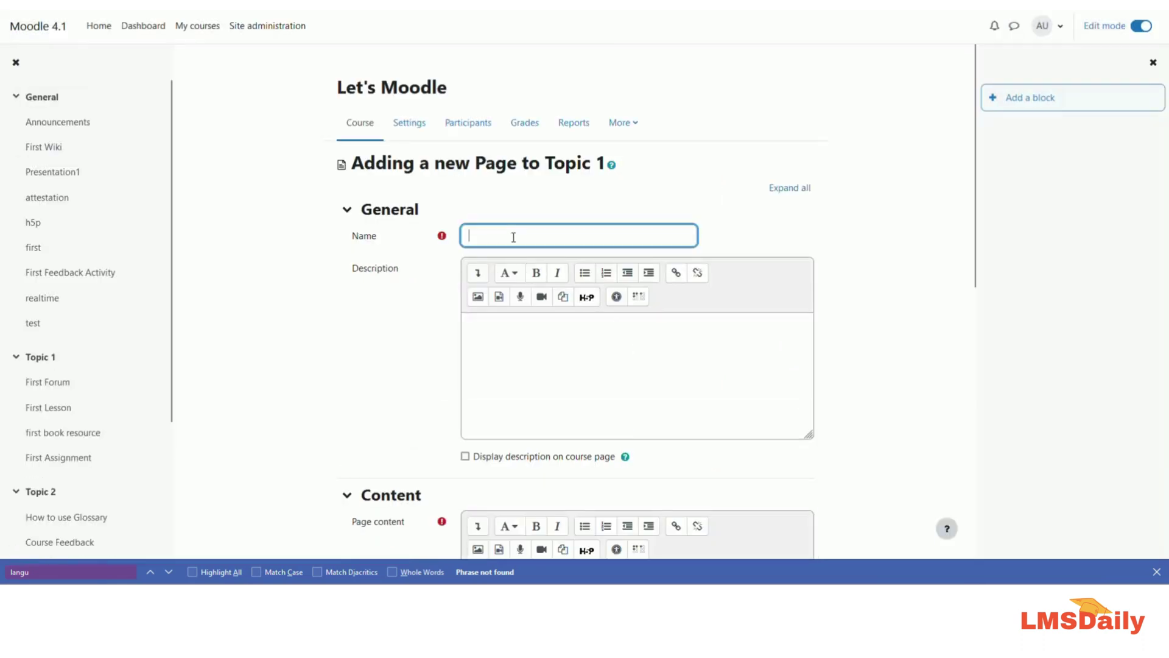
type("multi")
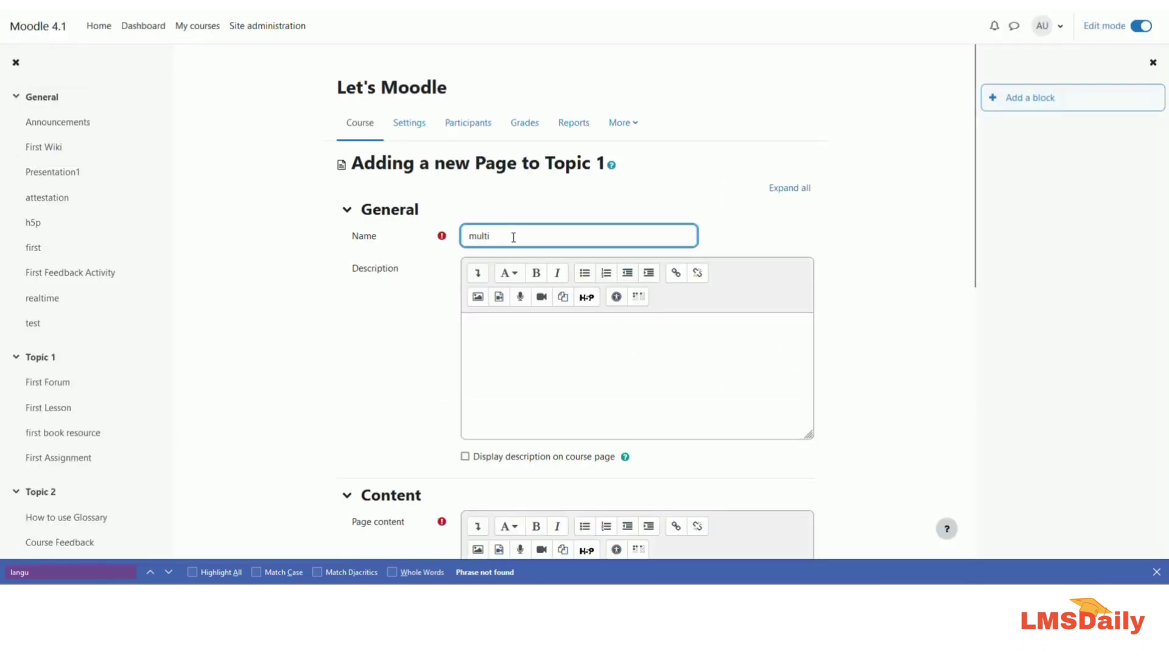
type("langu")
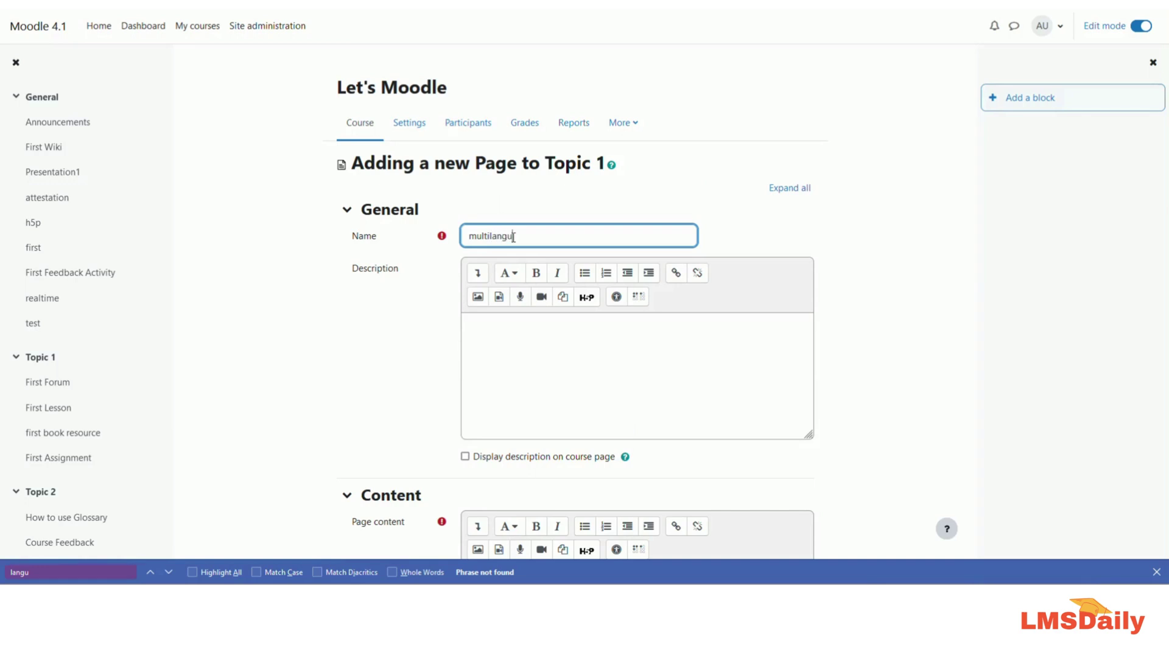
type("age filter test")
scroll(515, 234, "down", 3)
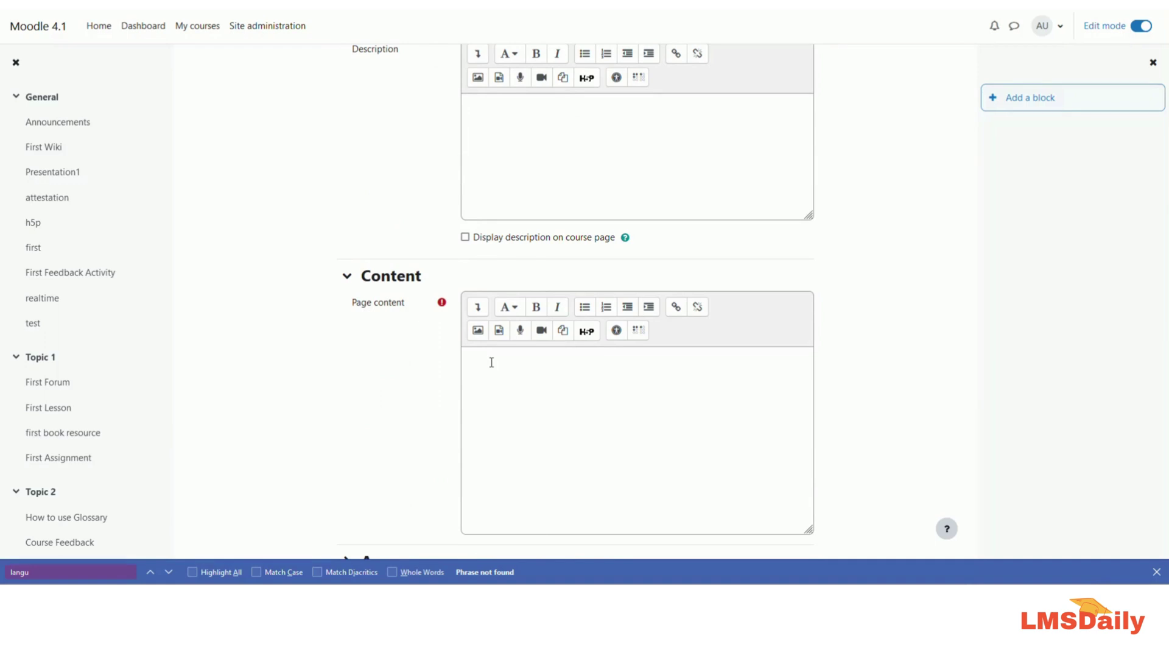
Step: Write 'this is the text for English.' and 'This is the text in Spanish.' as separate content lines
left_click(491, 363)
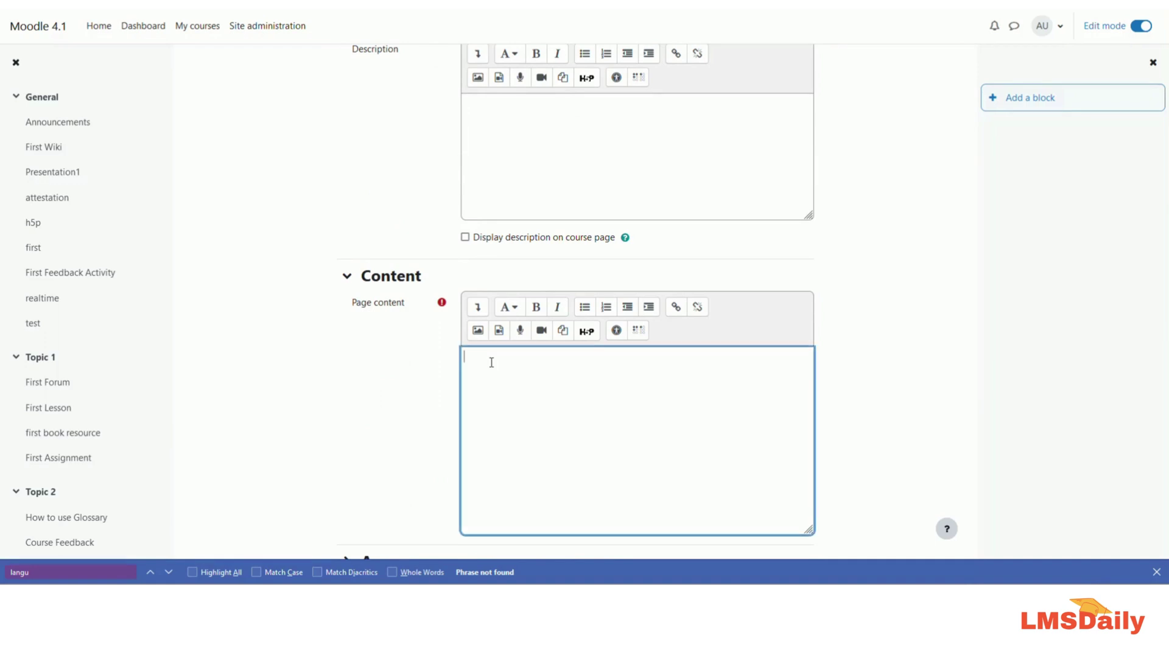
type("this is thetext")
key("Left")
key("Left")
key("Left")
key("Left")
key("End")
type("for English.")
key("Return")
key("Return")
type("This is the text in")
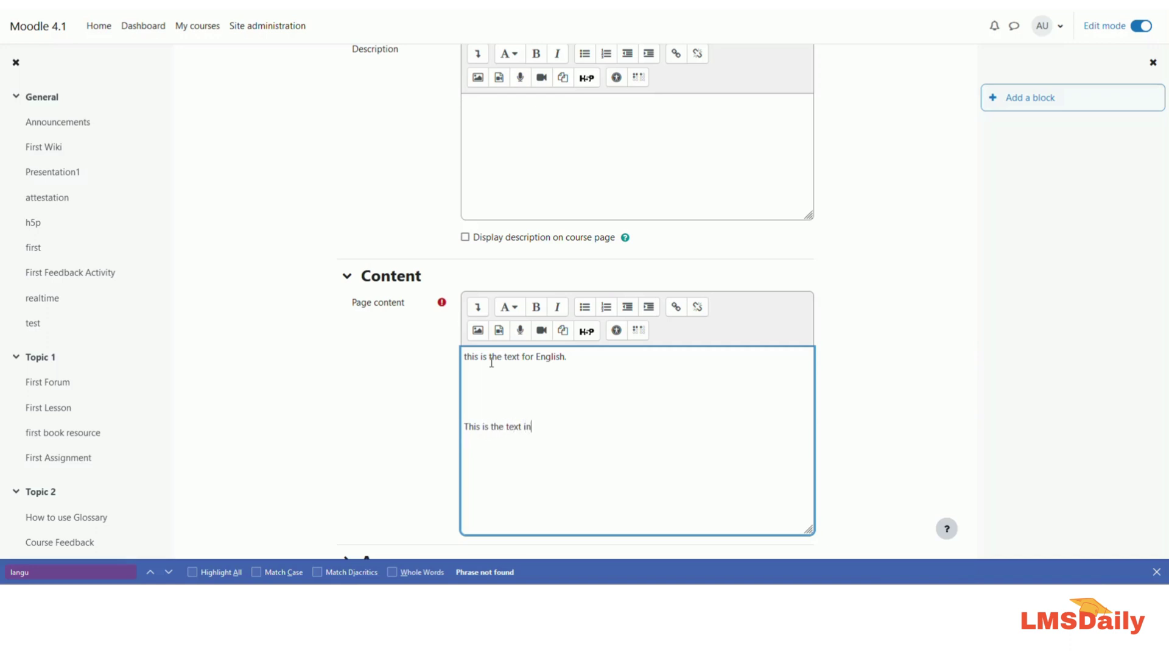
type(" Spanish.")
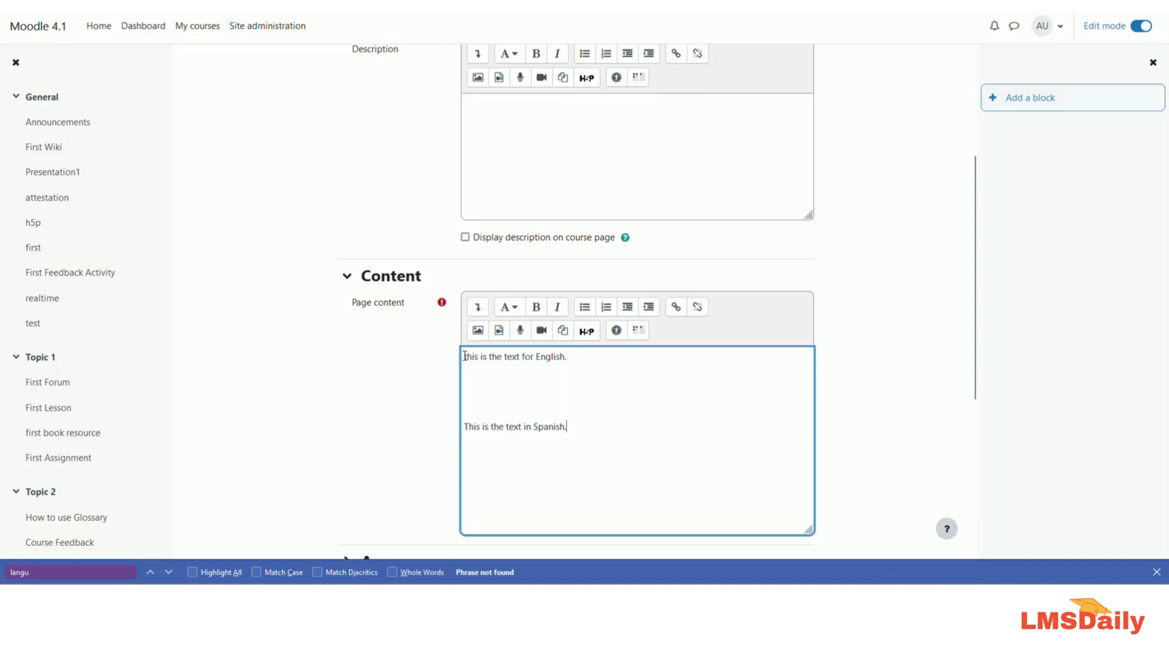
left_click_drag(464, 356, 575, 358)
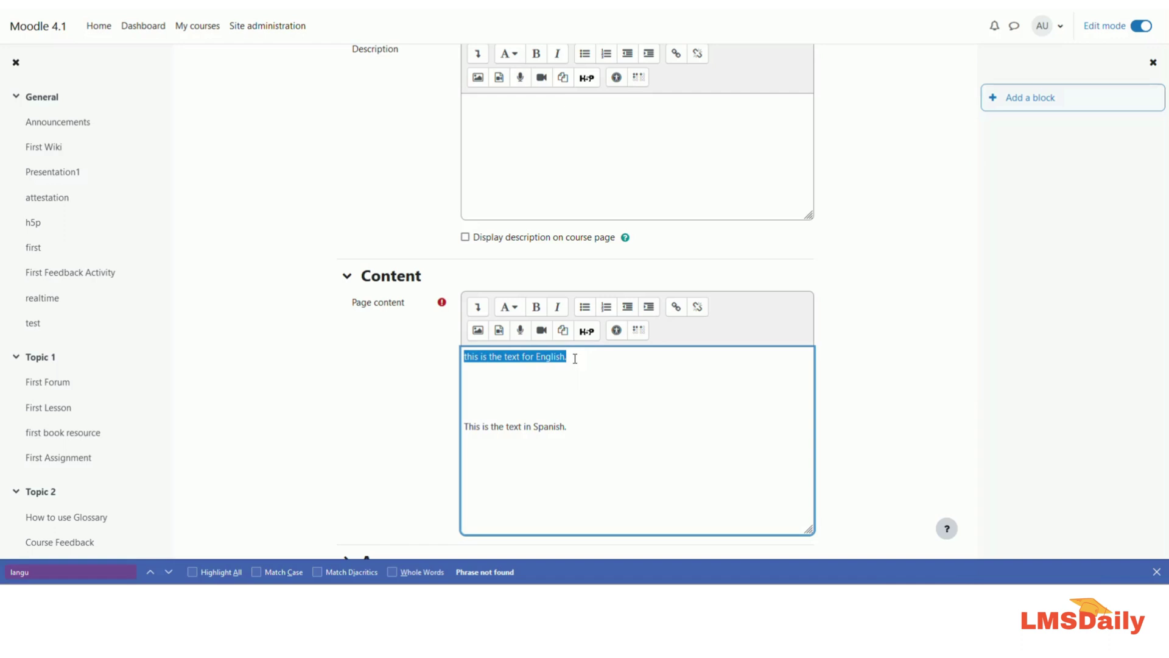
left_click_drag(566, 426, 463, 438)
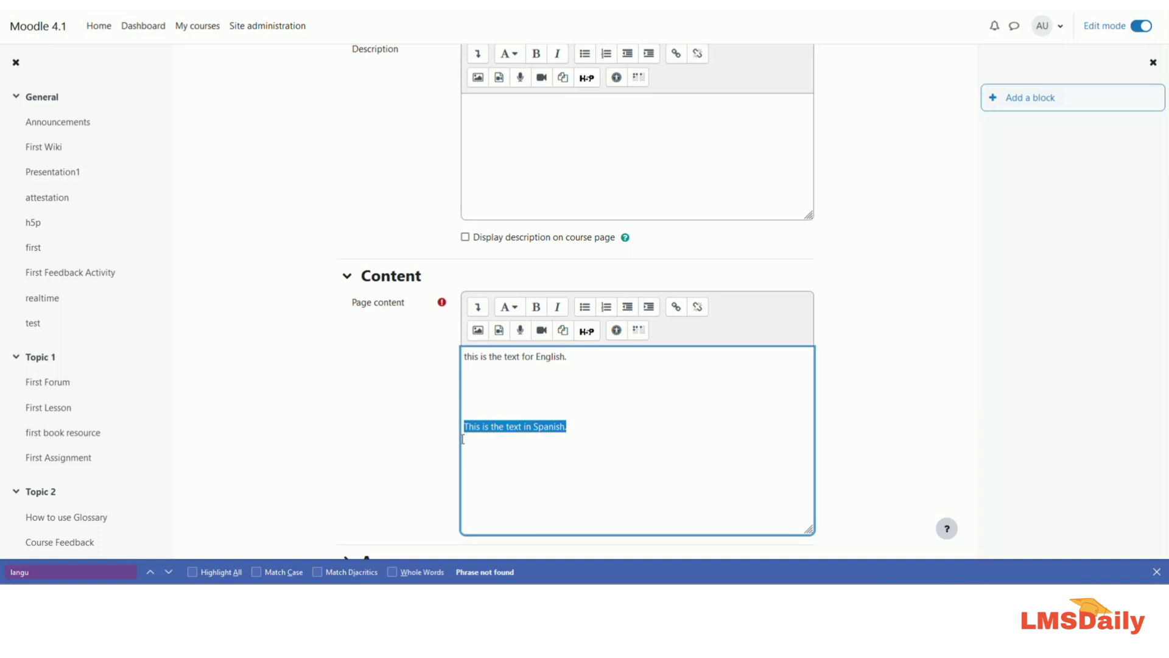
Step: Wrap the English sentence with {mlang en} above it and {mlang} below it
left_click(464, 356)
type("{mlang")
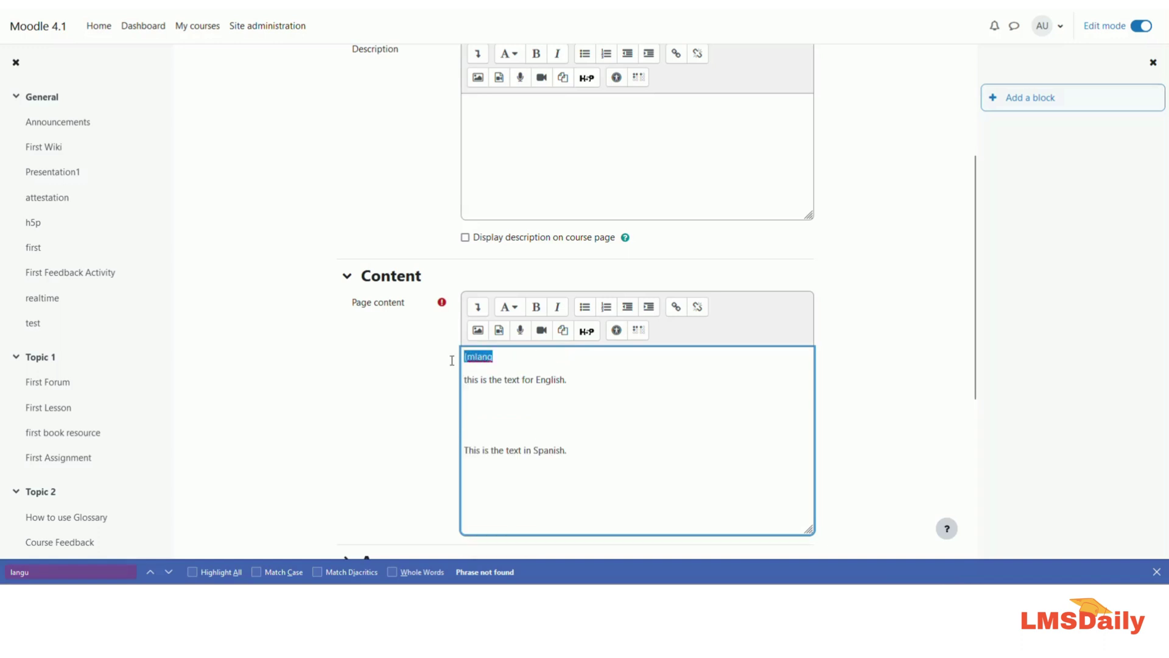
key("BackSpace")
left_click_drag(466, 378, 573, 382)
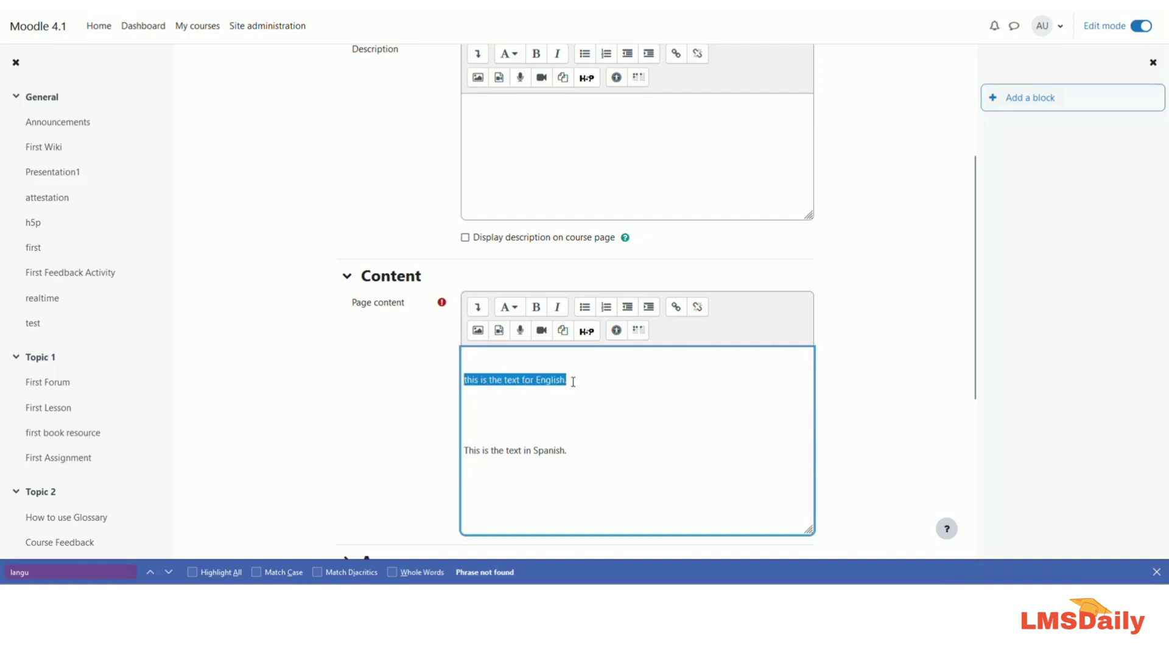
left_click(471, 357)
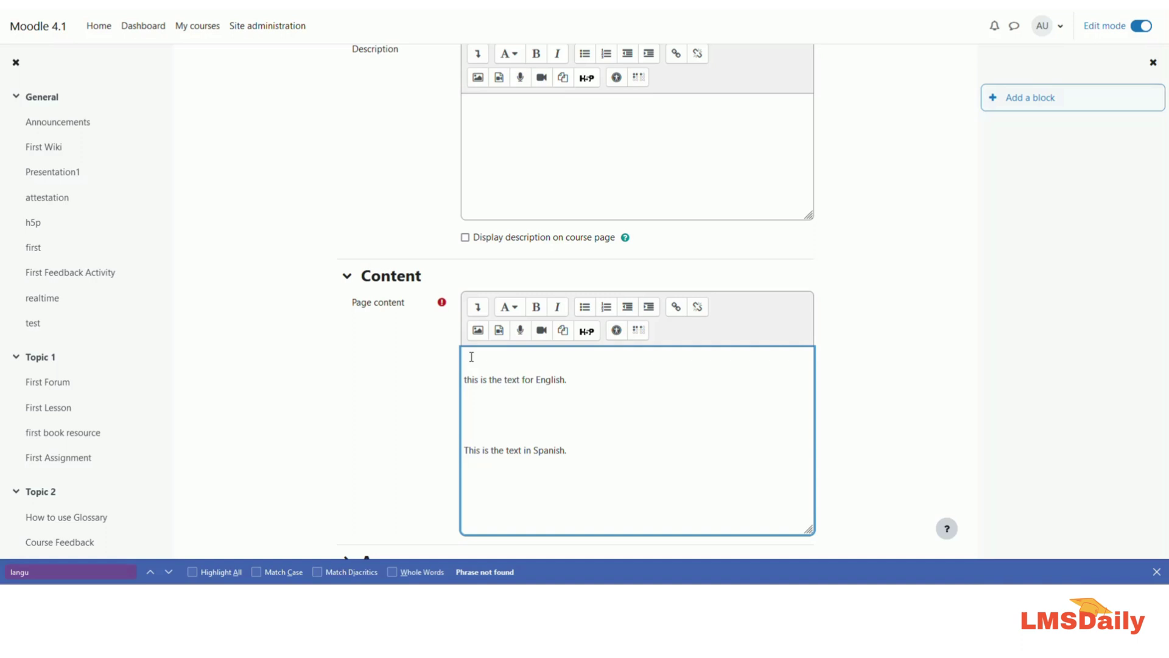
type("{mlang")
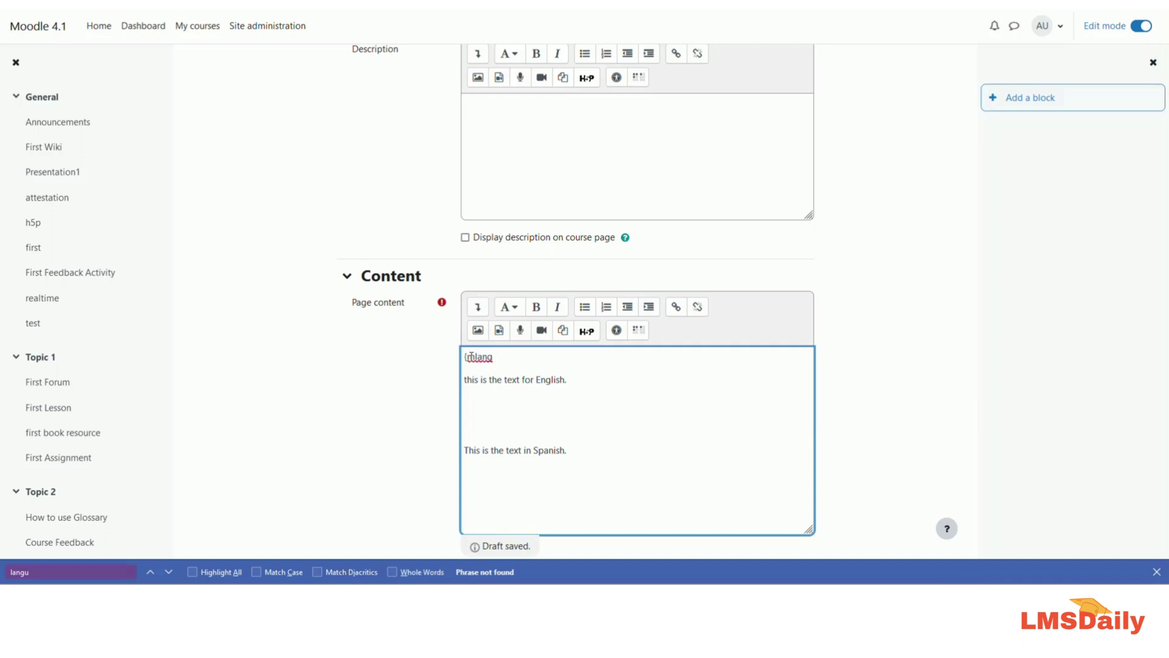
type("en")
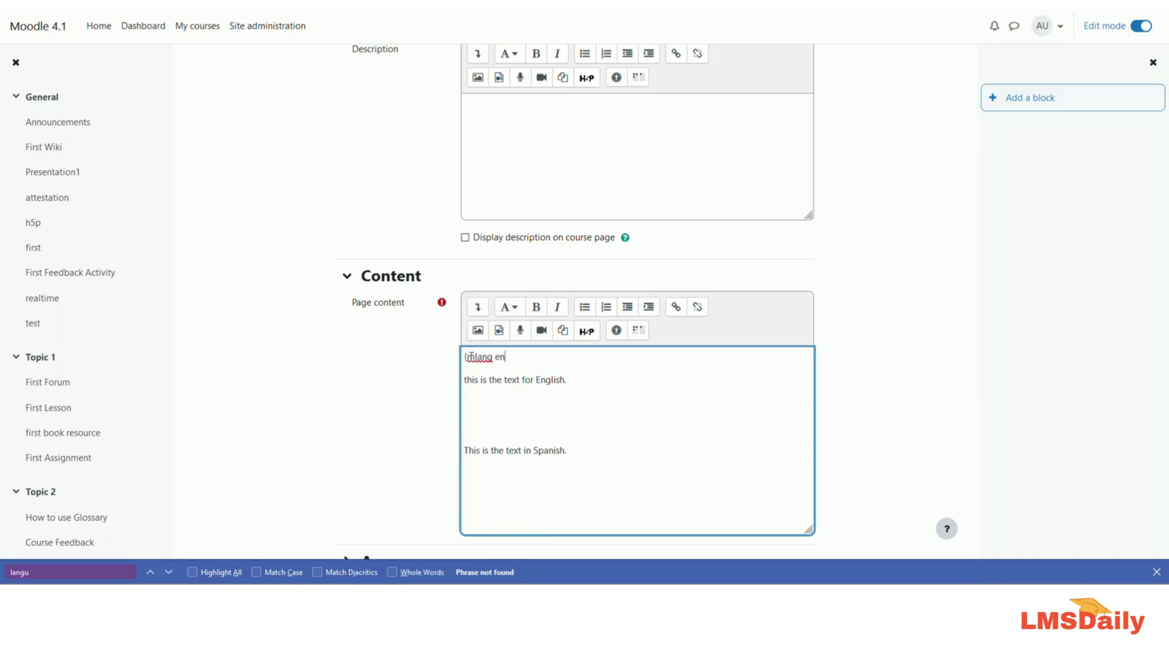
type("}")
key("Down")
type("{mlang}")
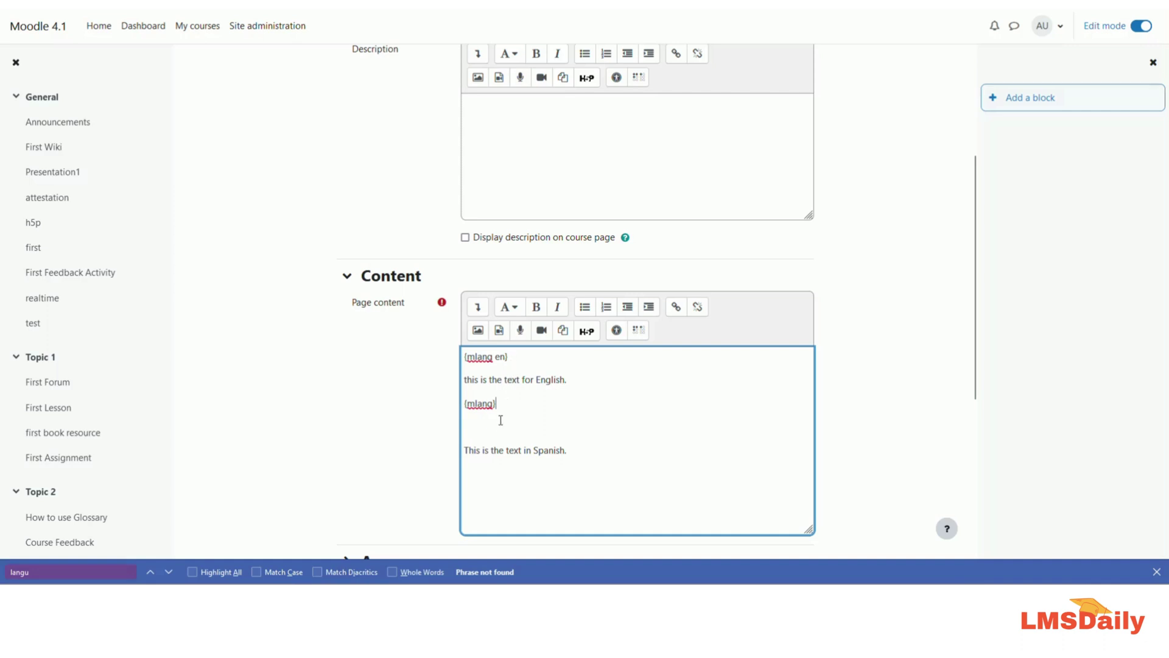
Step: Wrap the Spanish sentence with {mlang es} above and a closing {mlang} below
left_click_drag(508, 356, 458, 358)
key("ctrl+c")
left_click(486, 437)
key("ctrl+v")
key("BackSpace")
key("BackSpace")
type("s")
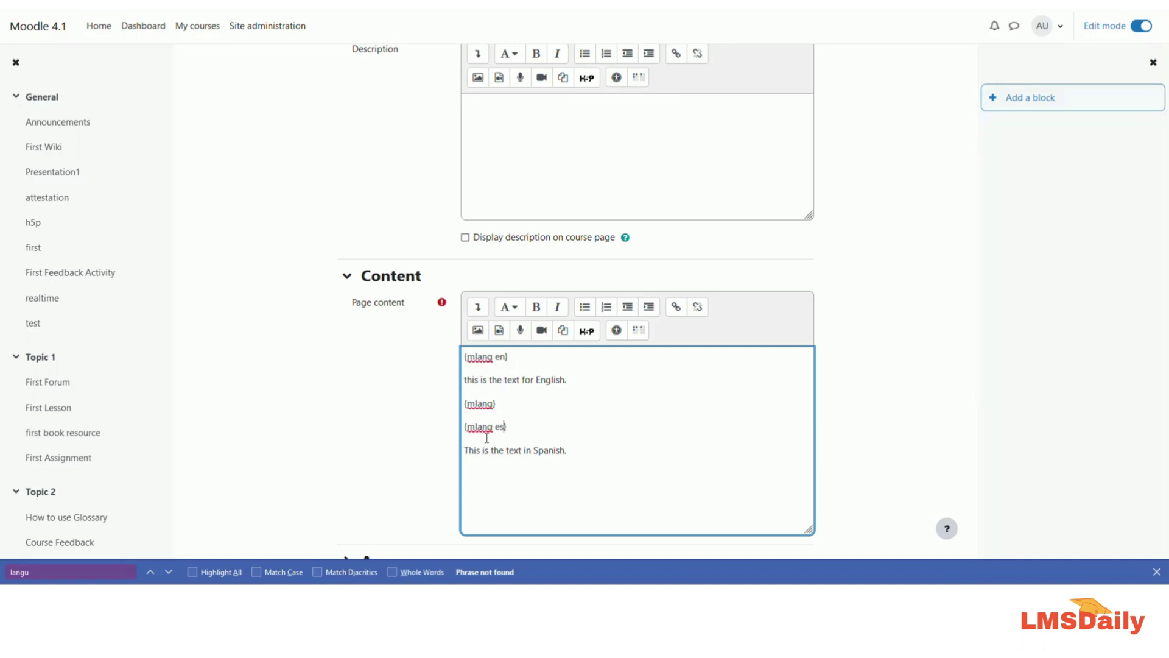
left_click_drag(497, 404, 462, 405)
key("ctrl+c")
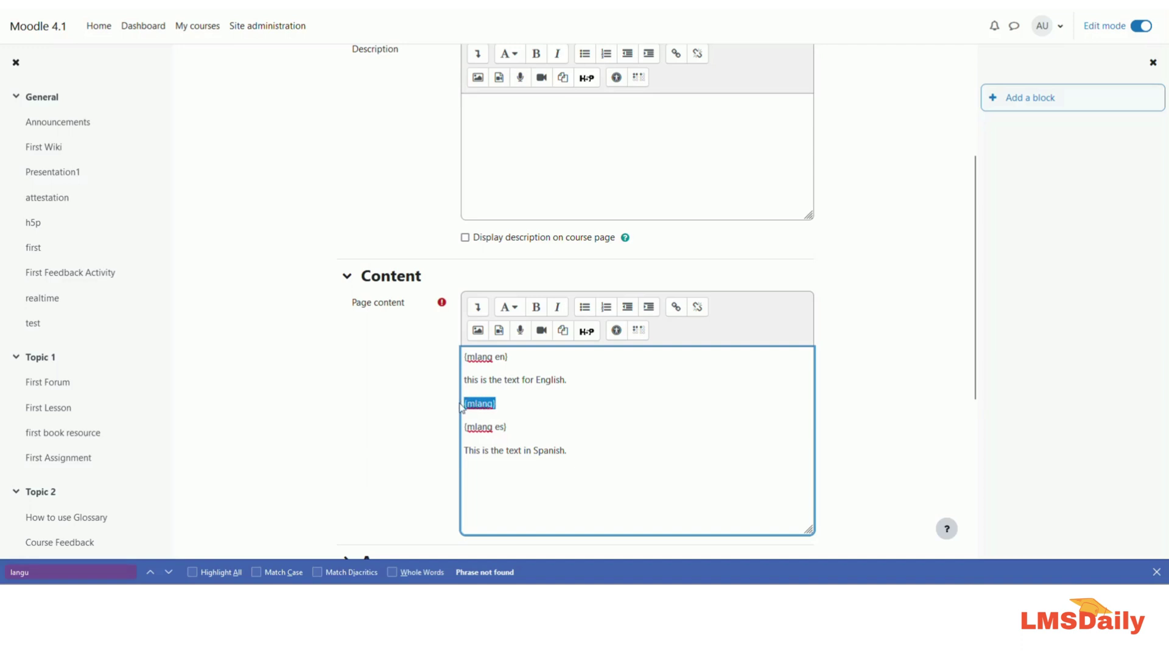
key("Down")
key("Down")
key("ctrl+v")
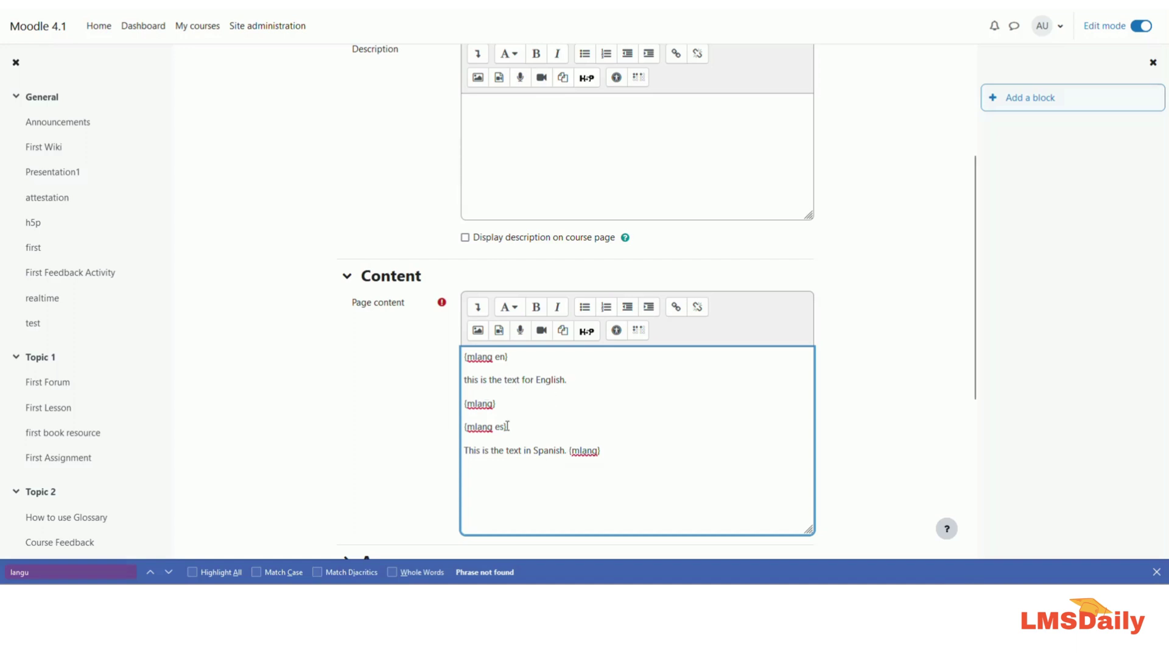
scroll(453, 439, "down", 5)
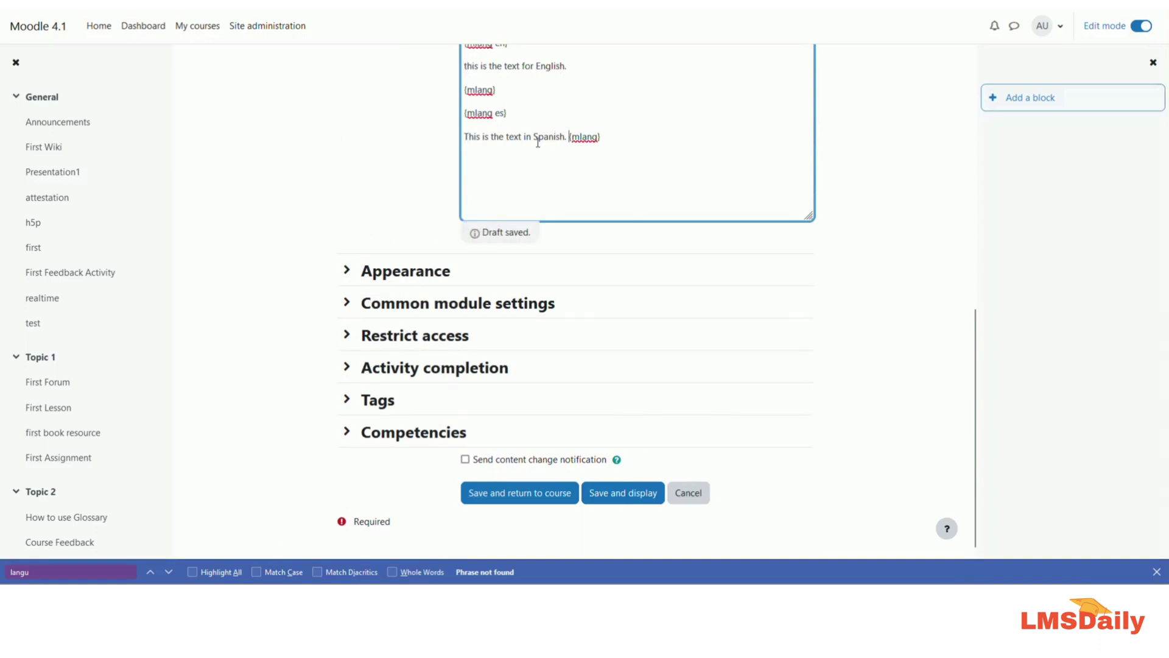
Step: Save and display 'multilanguage filter test', which shows only 'this is the text for English.'
left_click(599, 490)
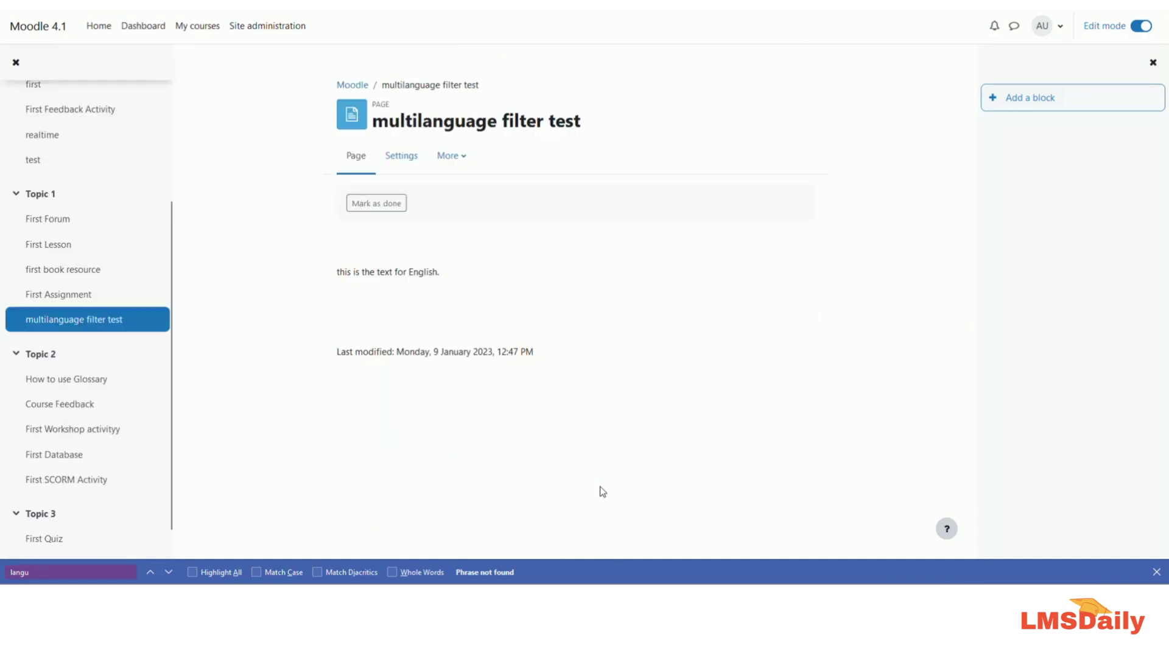
left_click_drag(337, 271, 443, 271)
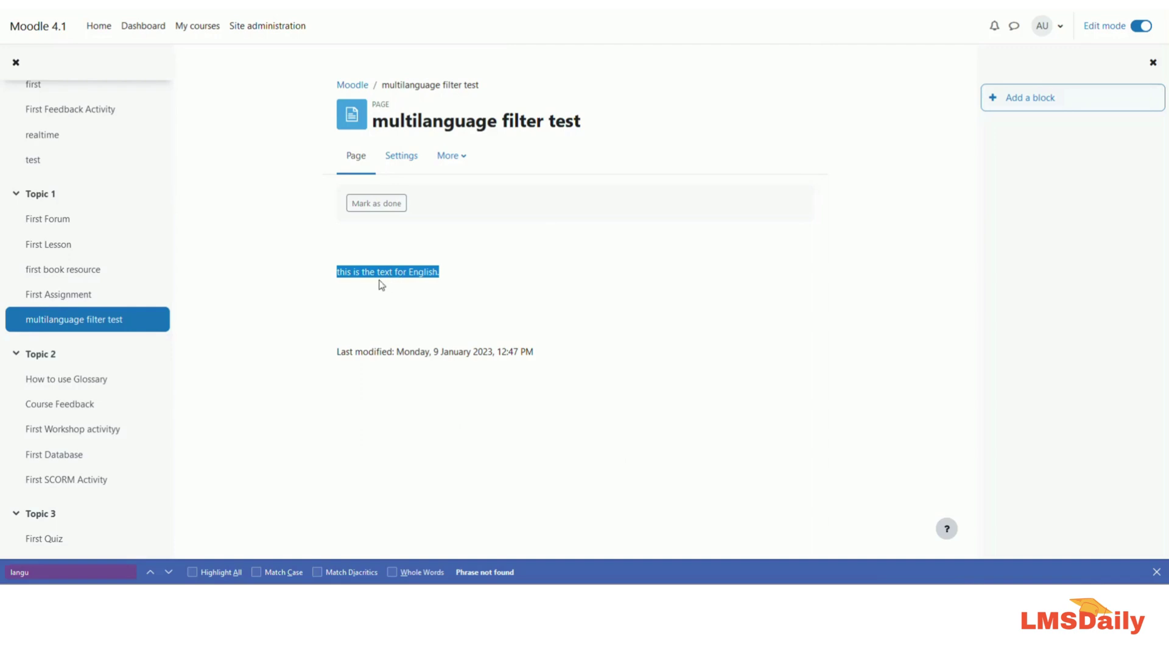
Step: Set the account's preferred language to Español - Internacional (es) and save
left_click(1055, 28)
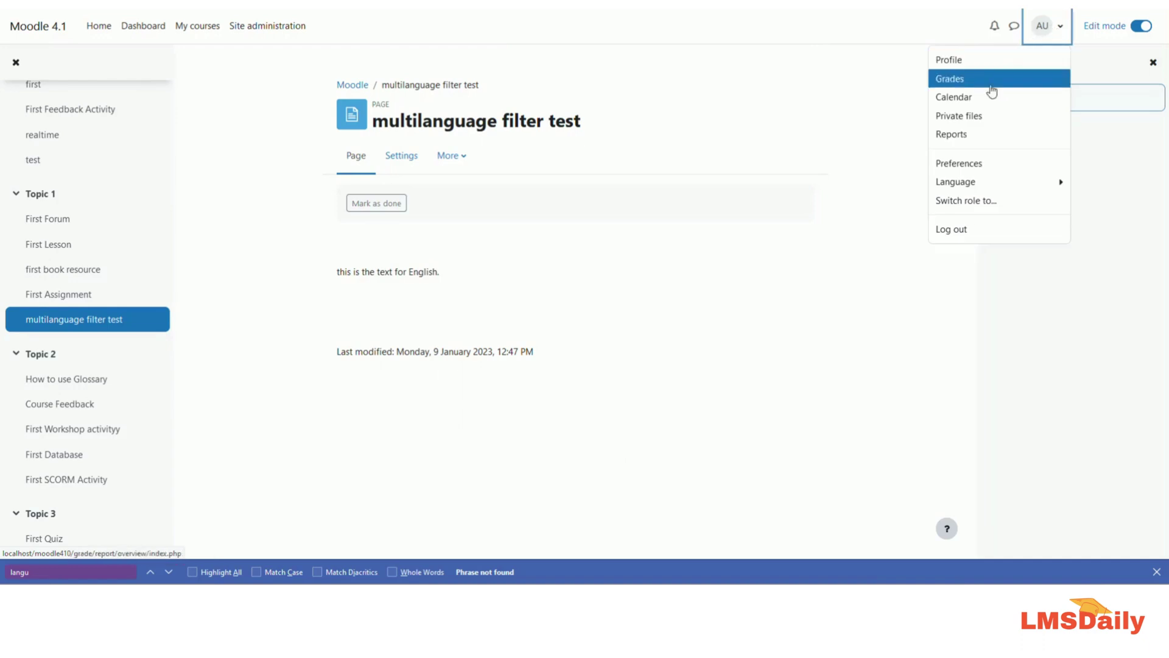
left_click(982, 164)
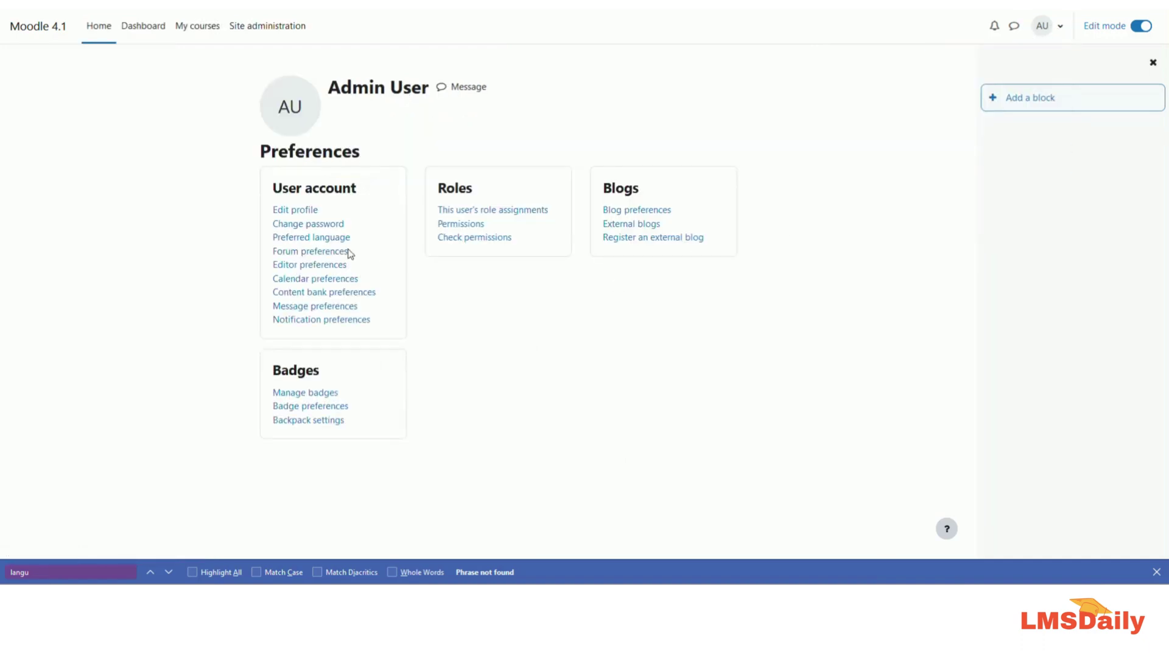
left_click(341, 238)
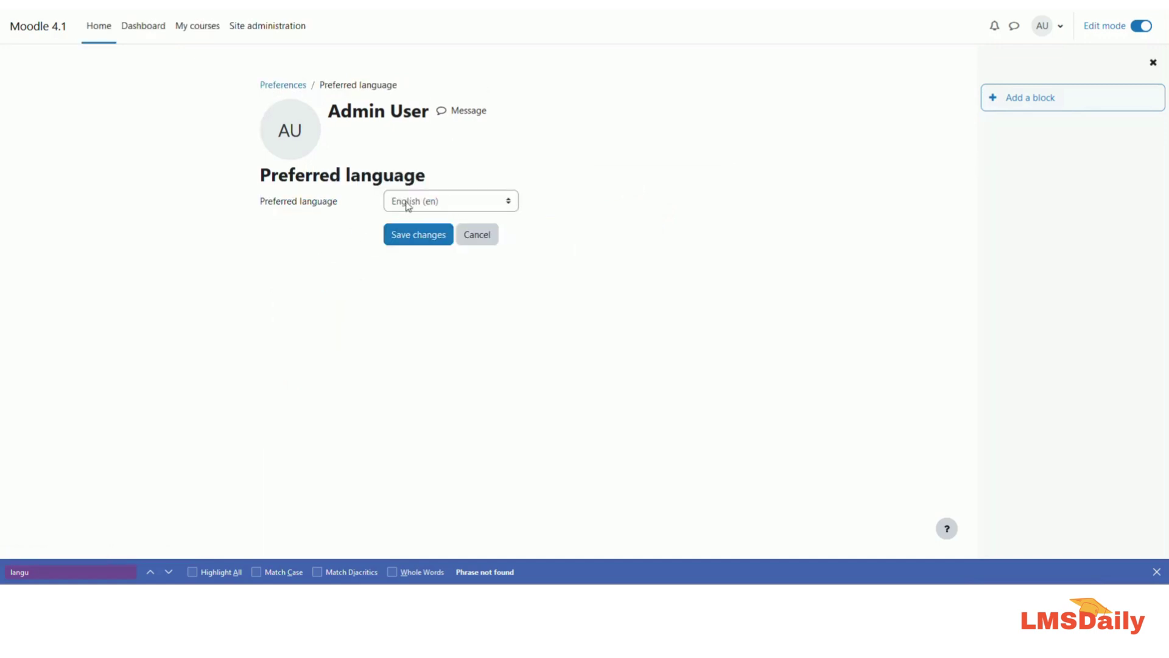
left_click(405, 202)
left_click(414, 240)
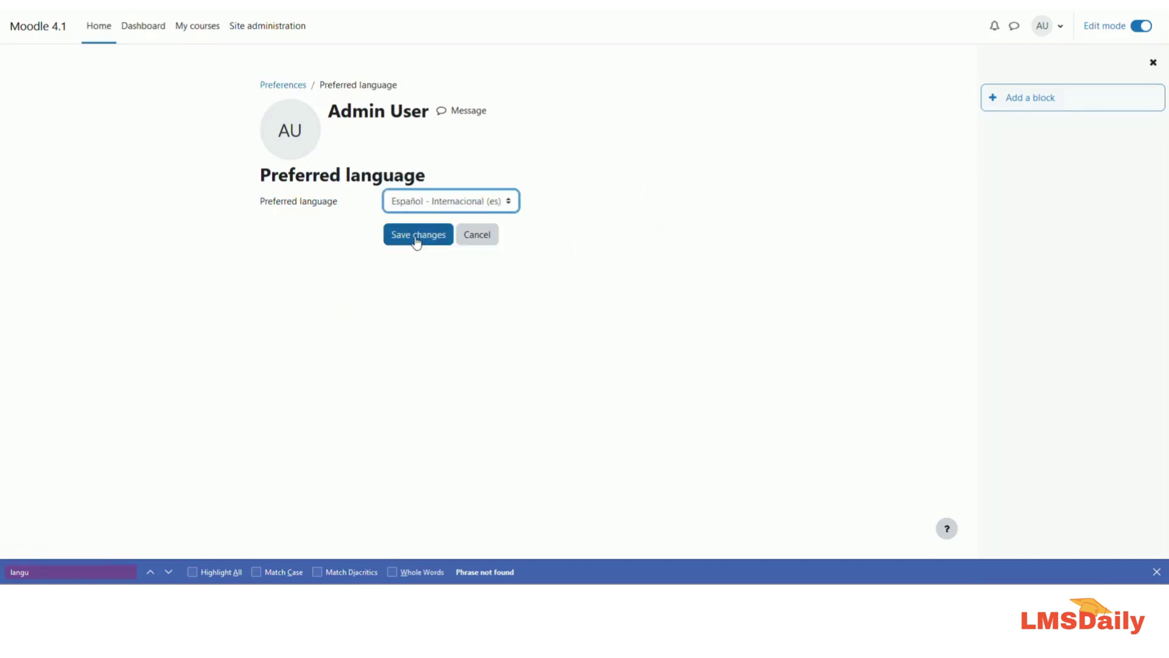
left_click(417, 241)
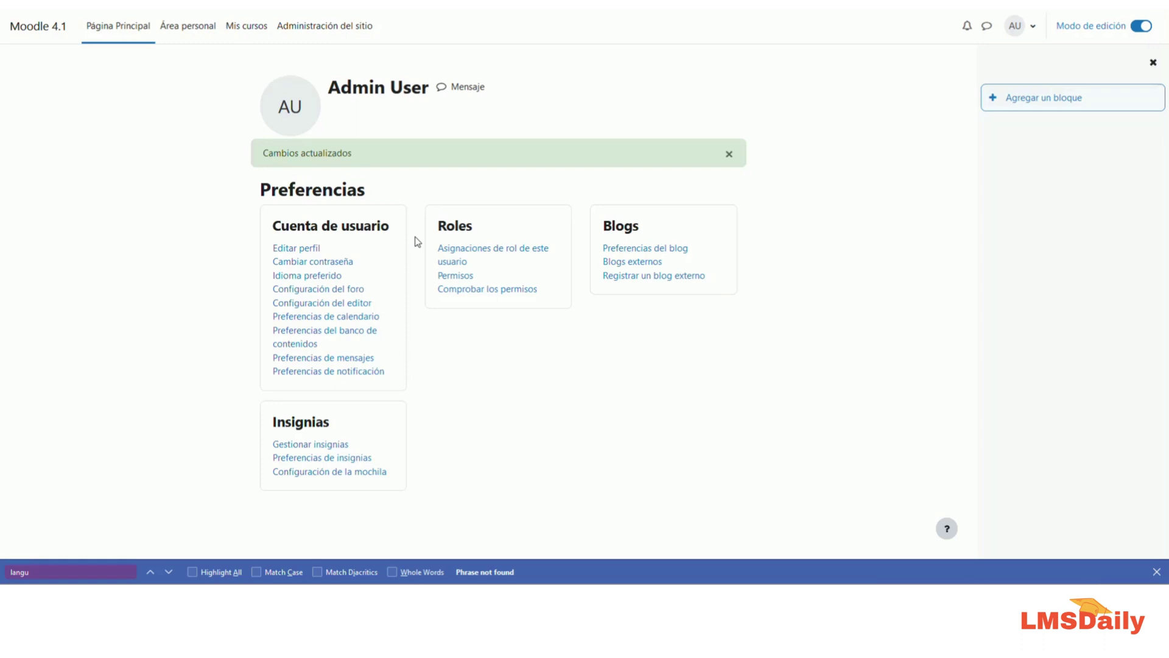
Step: Open 'multilanguage filter test' from Tema 1 of Let's Moodle, now showing 'This is the text in Spanish.'
left_click(260, 30)
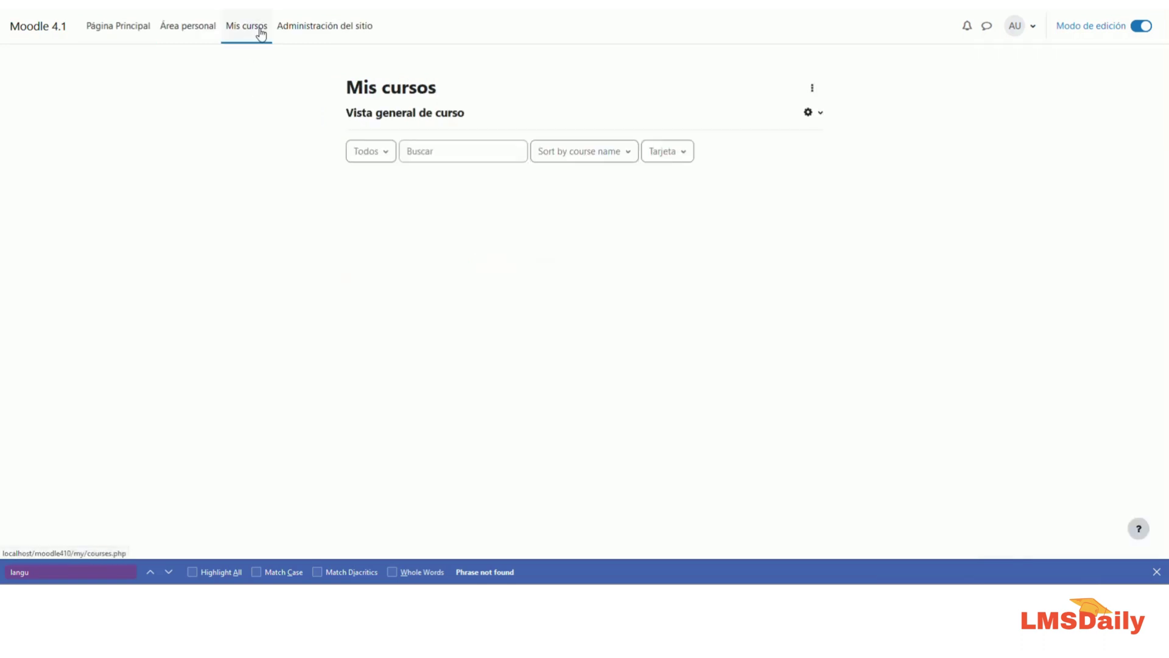
left_click(396, 235)
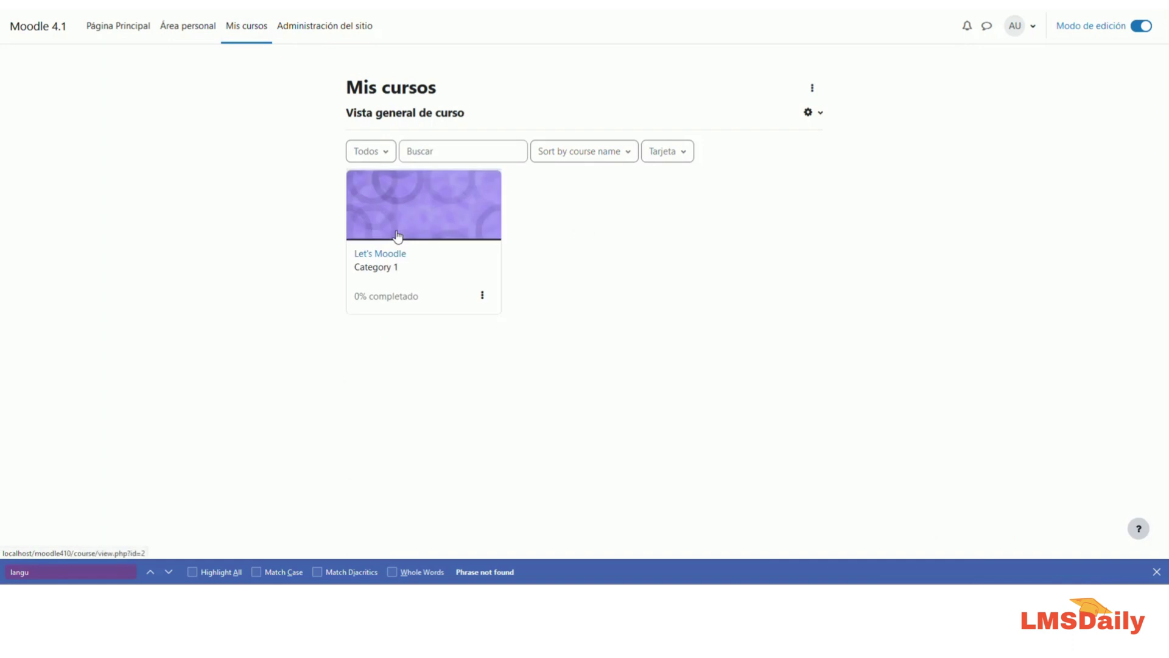
scroll(467, 342, "down", 10)
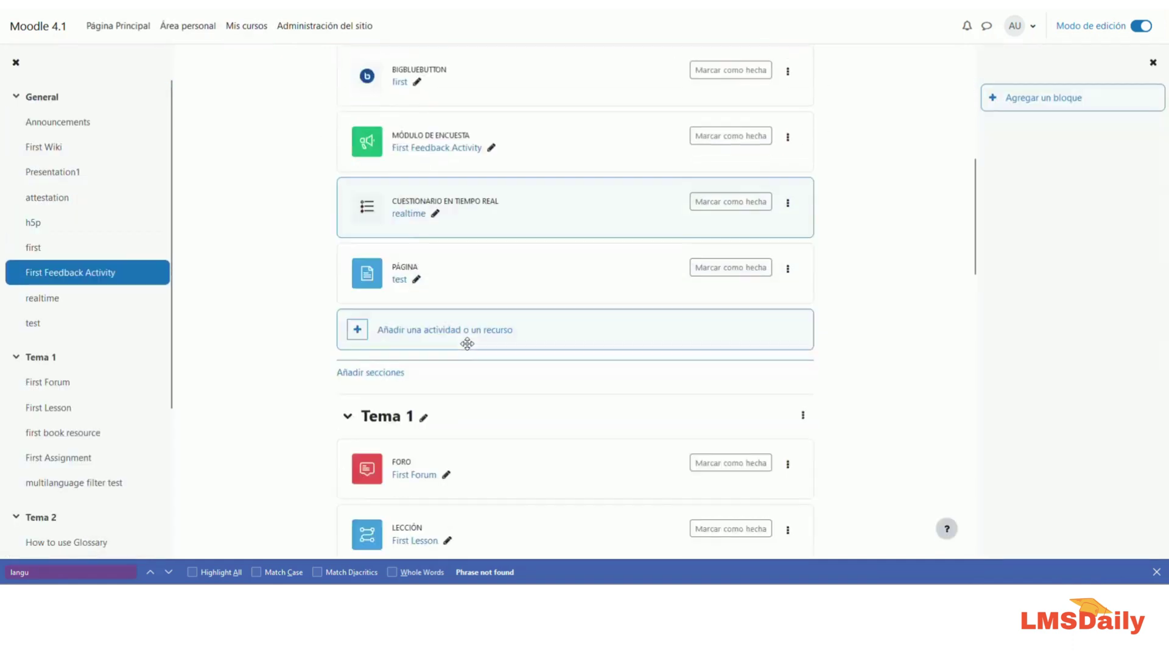
scroll(467, 344, "down", 3)
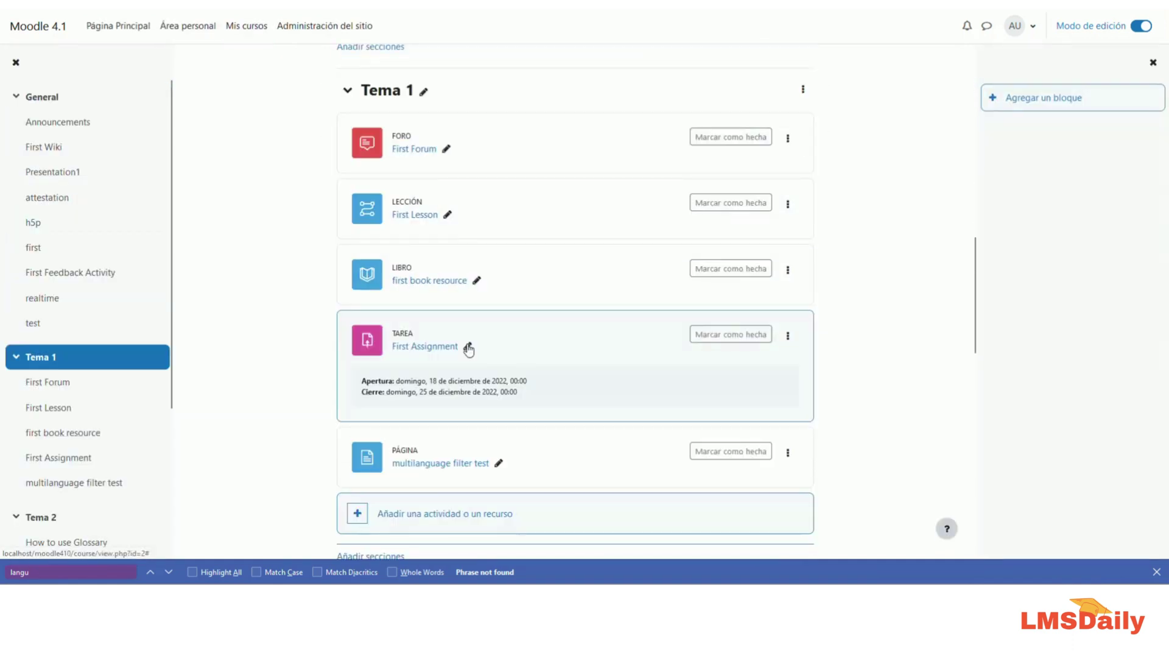
left_click(409, 465)
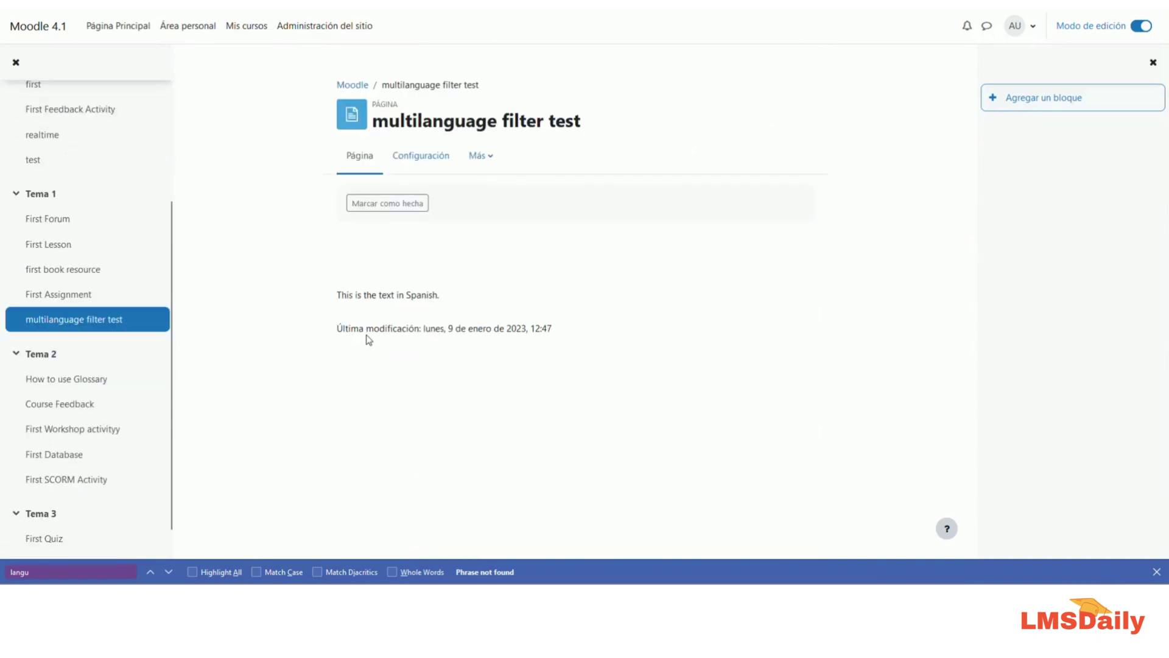
left_click_drag(338, 295, 450, 300)
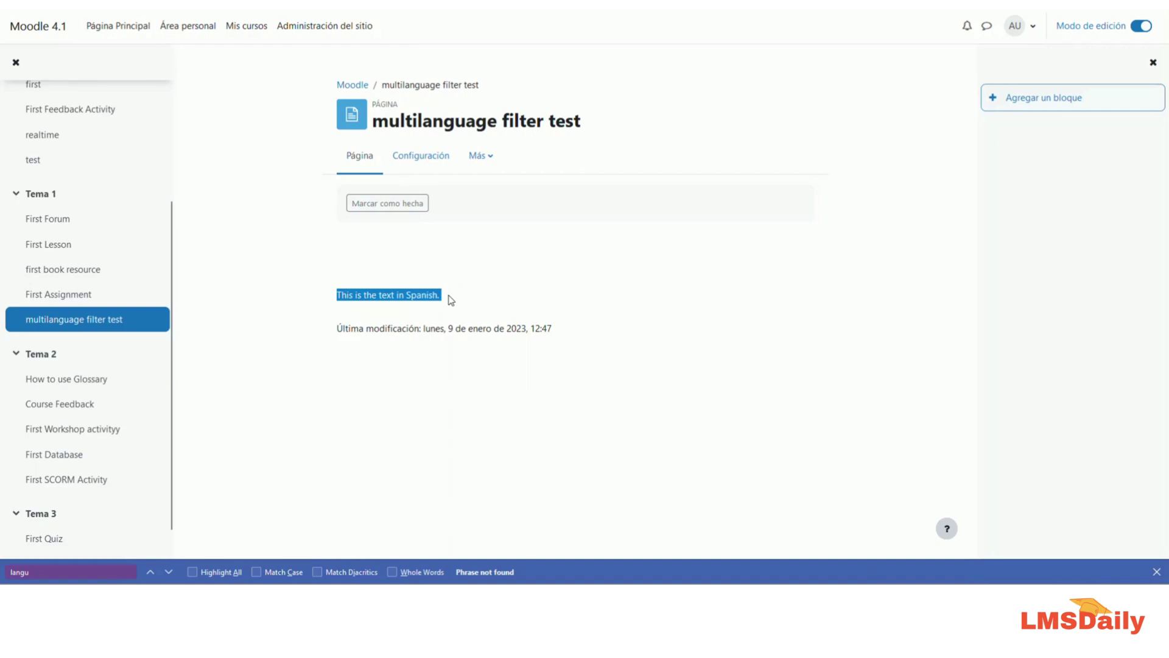